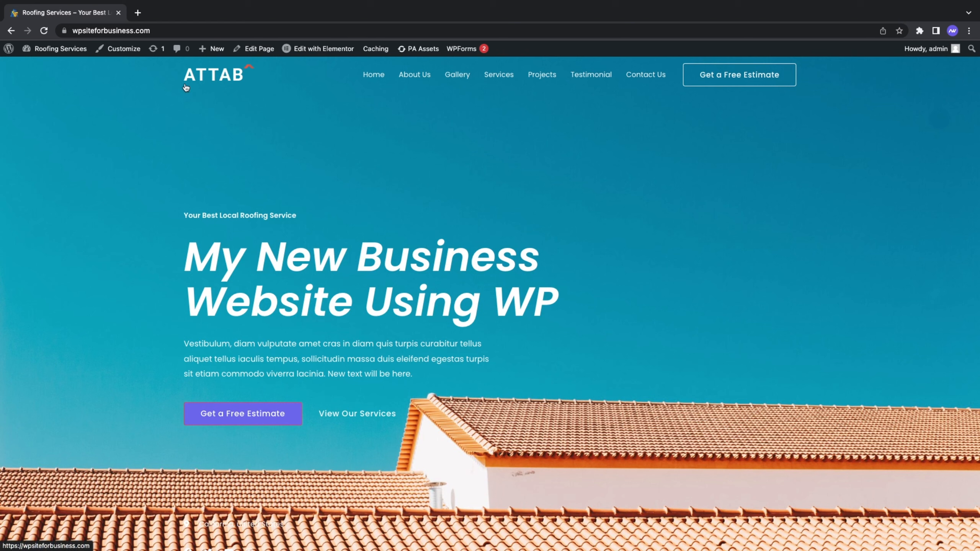
- Open the site's Home page for editing with Elementor in a new browser tab
mouse_move(39, 49)
click(38, 67)
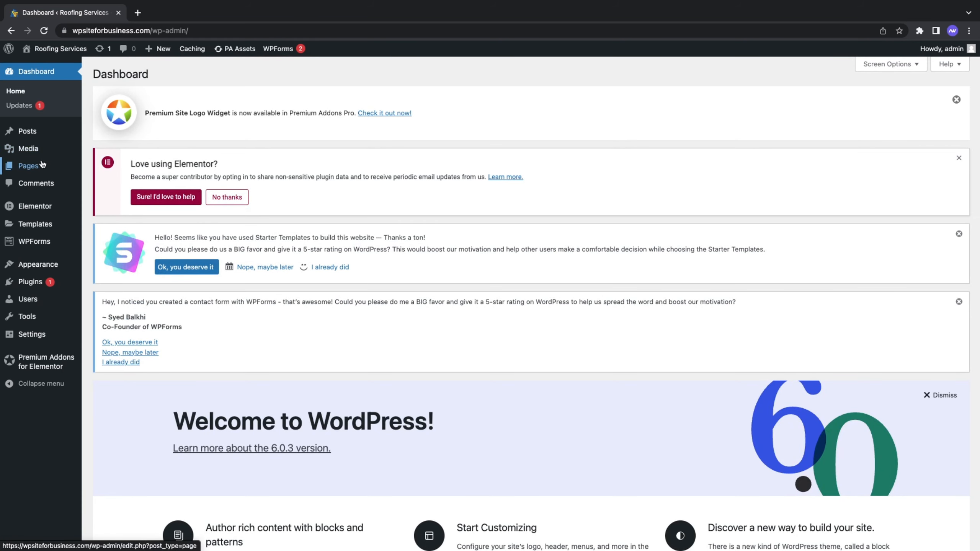
click(39, 167)
scroll(321, 425, down, 5)
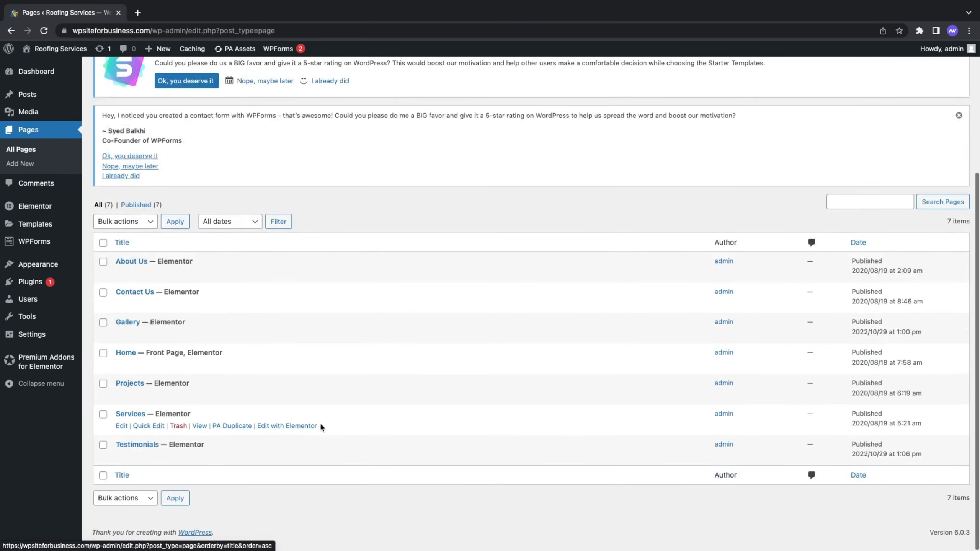
right_click(286, 373)
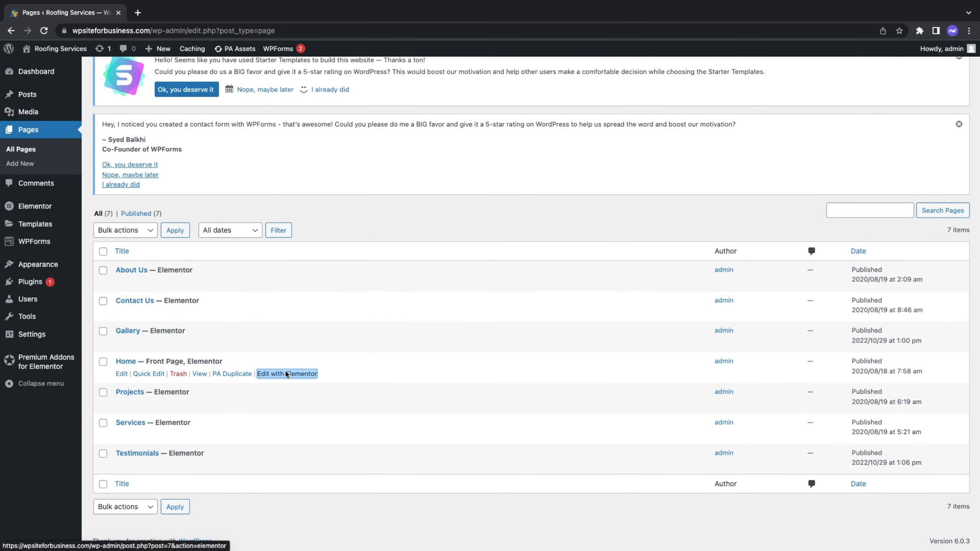
click(326, 374)
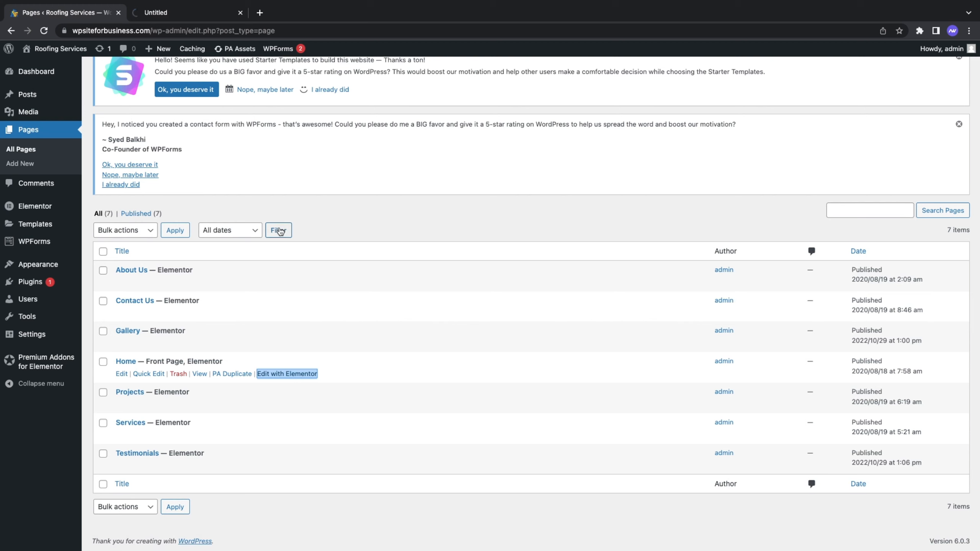
click(210, 15)
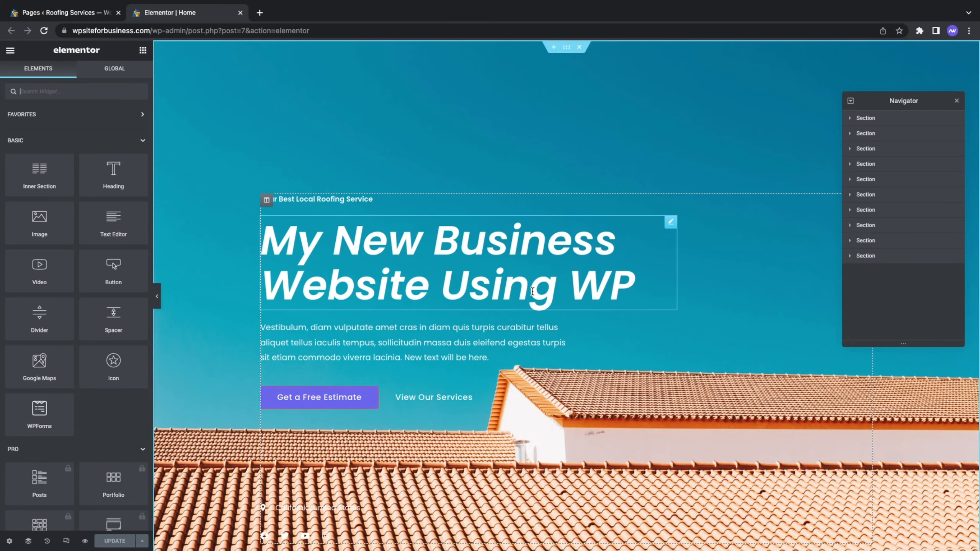
- Turn on responsive mode for the Home page and switch the preview to the mobile layout
scroll(503, 158, down, 5)
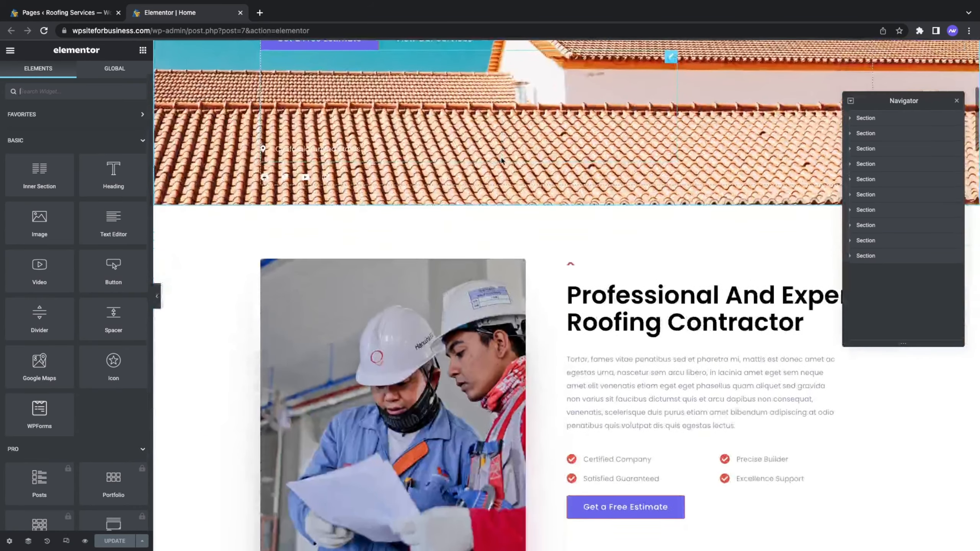
scroll(502, 160, up, 5)
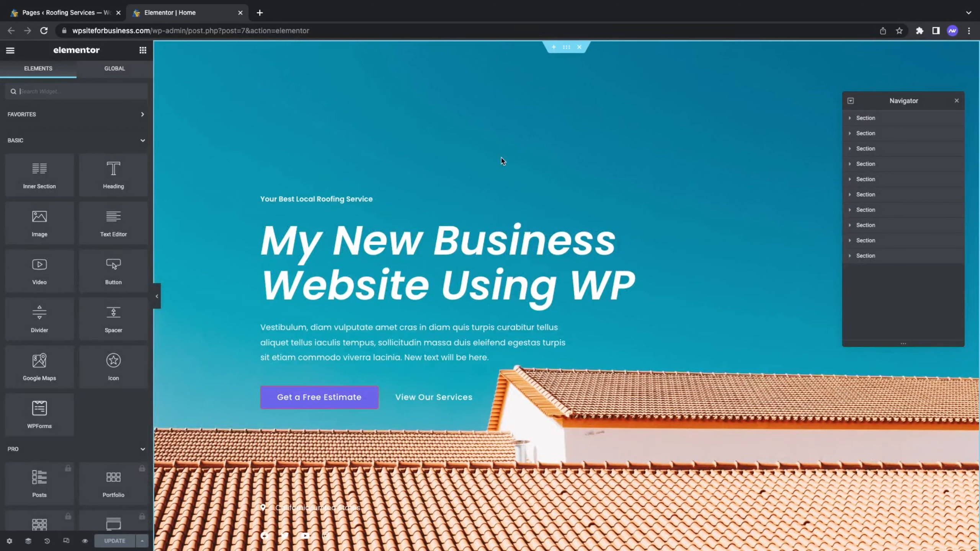
click(68, 541)
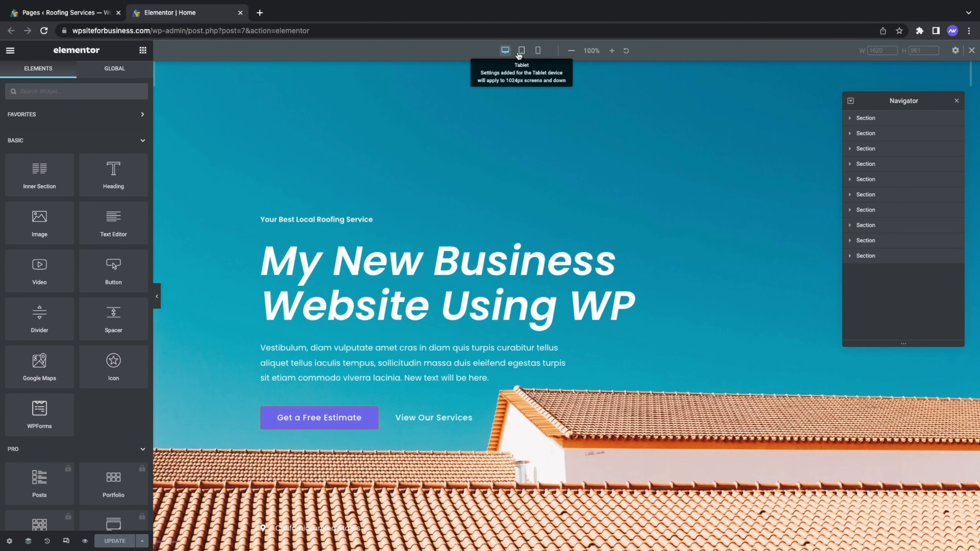
click(539, 54)
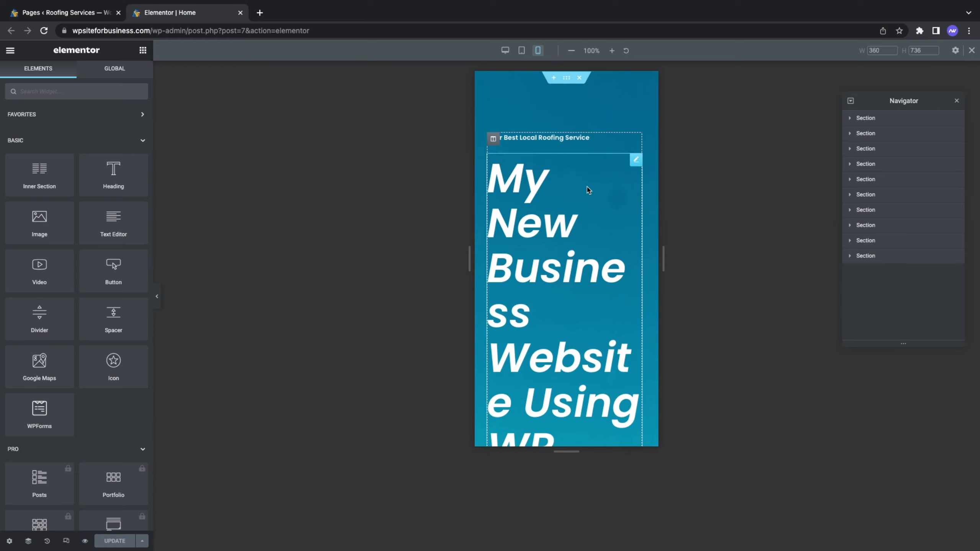
- Examine how the Home page's sections, from the hero to the feature boxes, are laid out on mobile
scroll(587, 187, down, 4)
scroll(587, 187, down, 8)
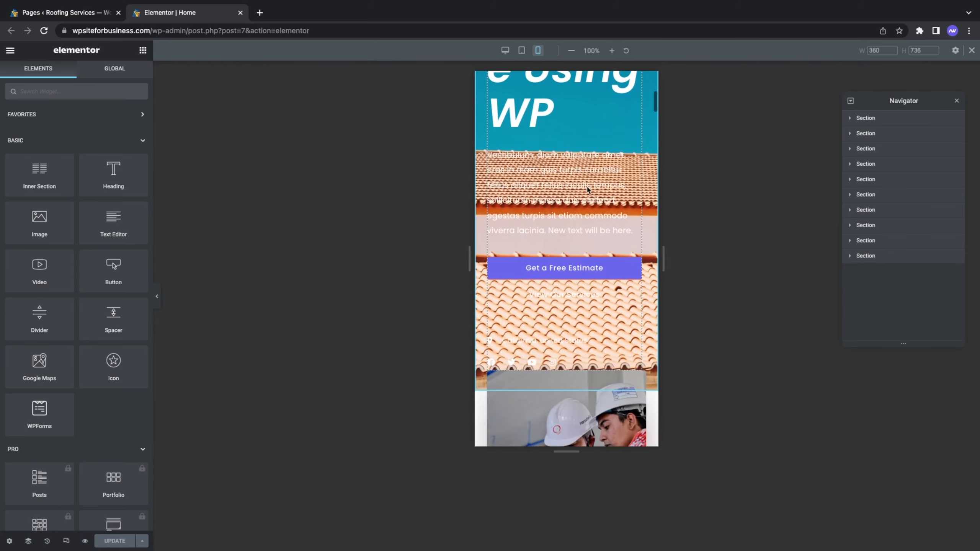
scroll(587, 189, down, 7)
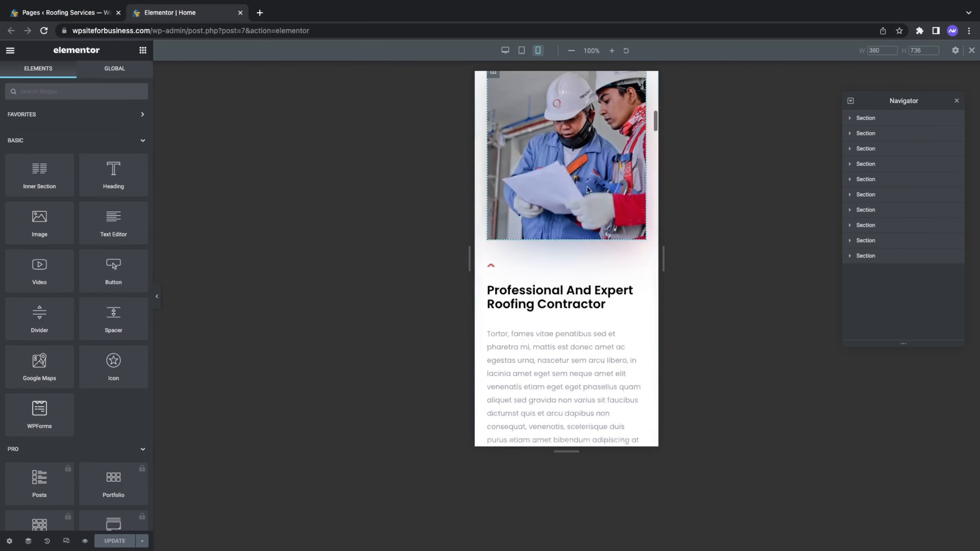
scroll(588, 187, down, 10)
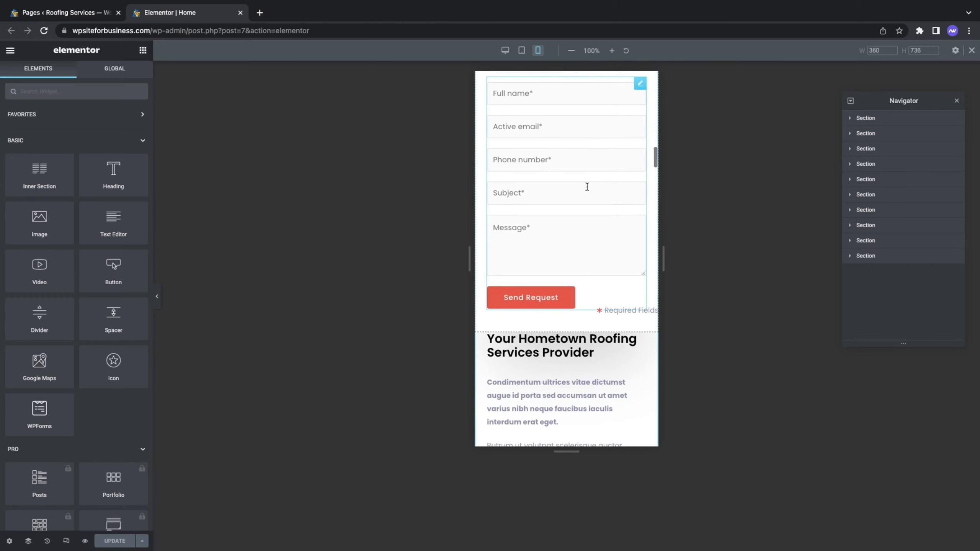
scroll(587, 189, down, 10)
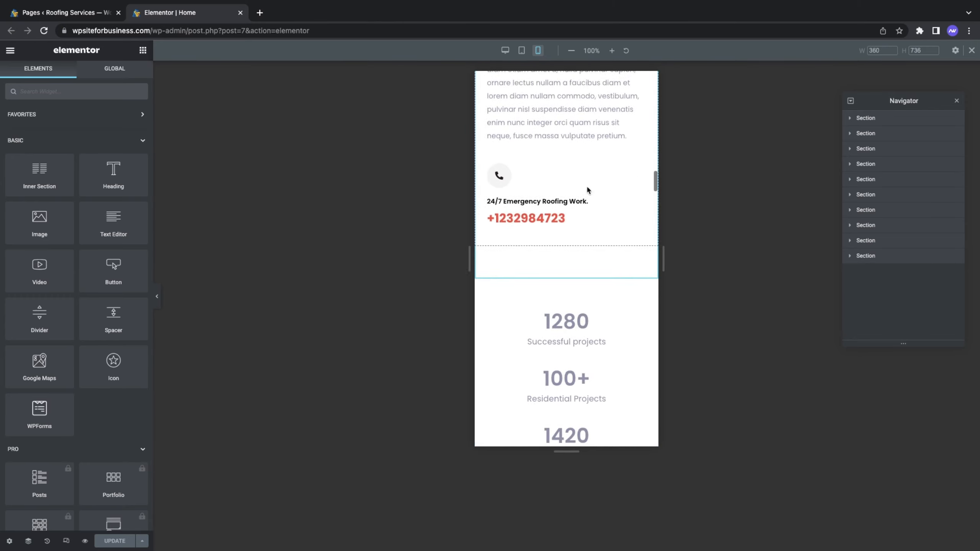
scroll(587, 190, down, 10)
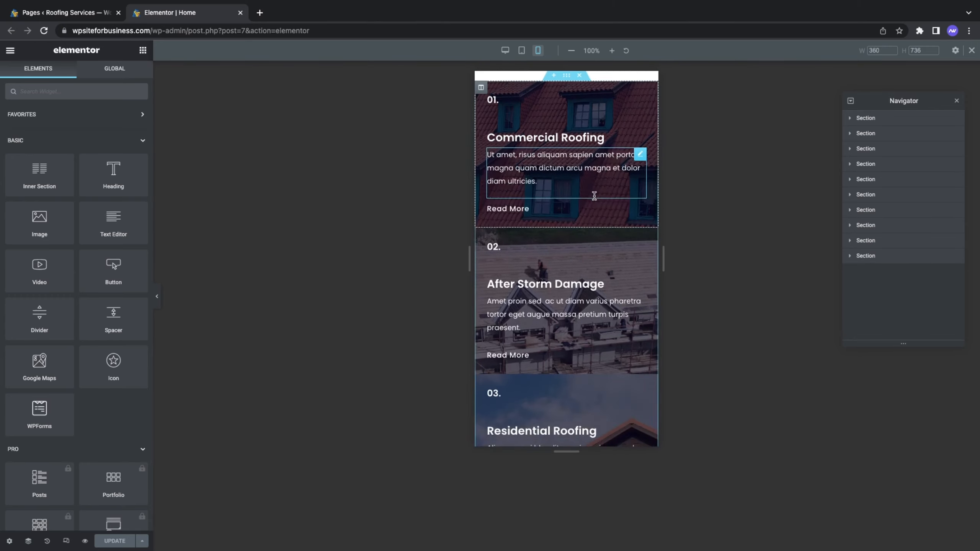
scroll(594, 197, down, 10)
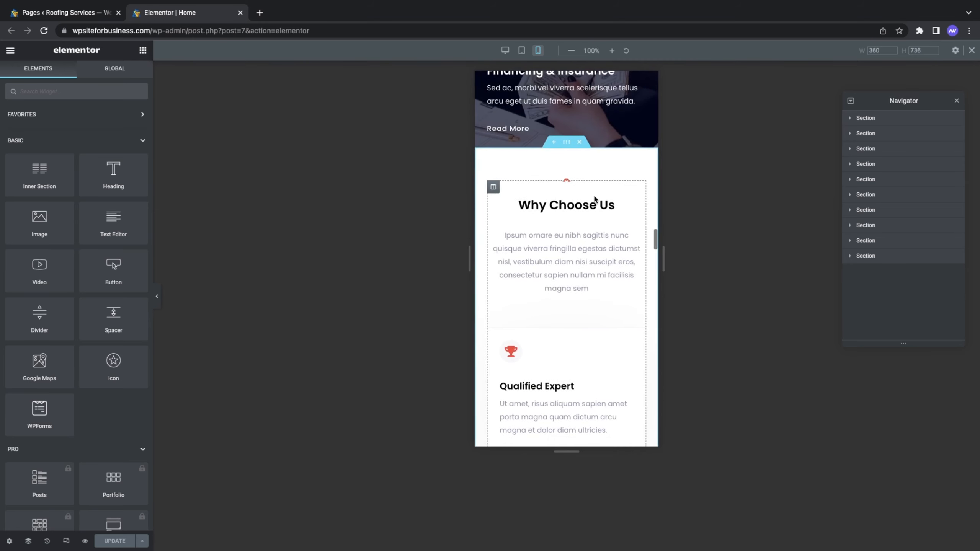
scroll(594, 199, down, 4)
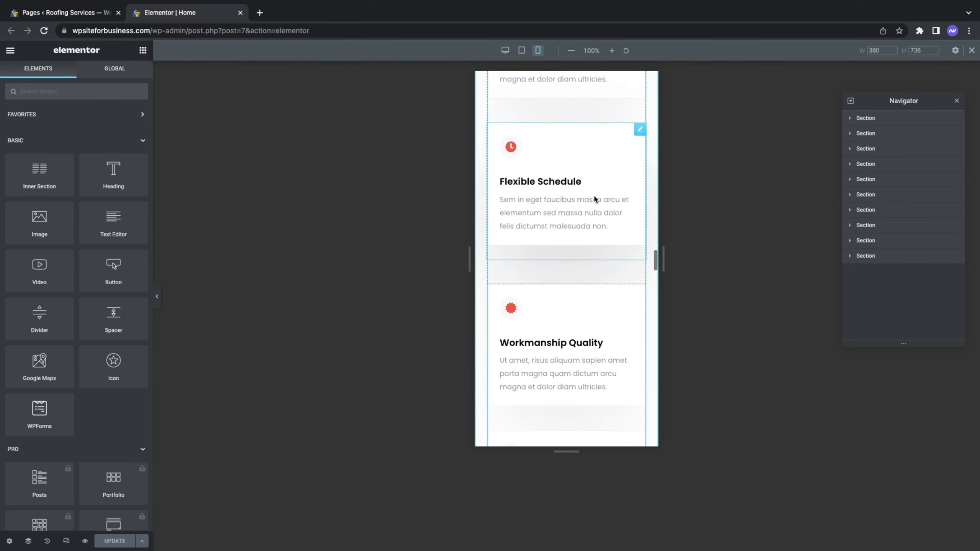
scroll(594, 195, down, 10)
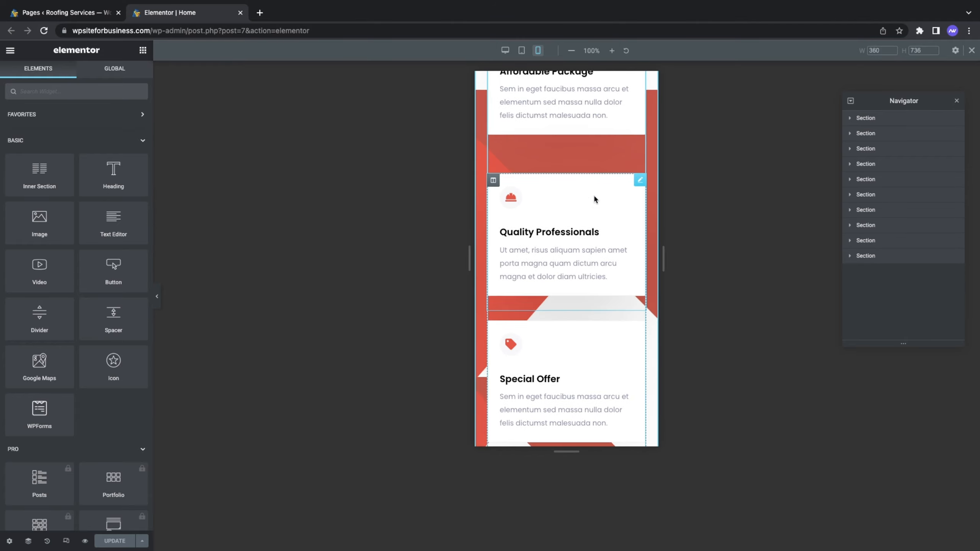
scroll(593, 194, up, 20)
scroll(594, 196, up, 15)
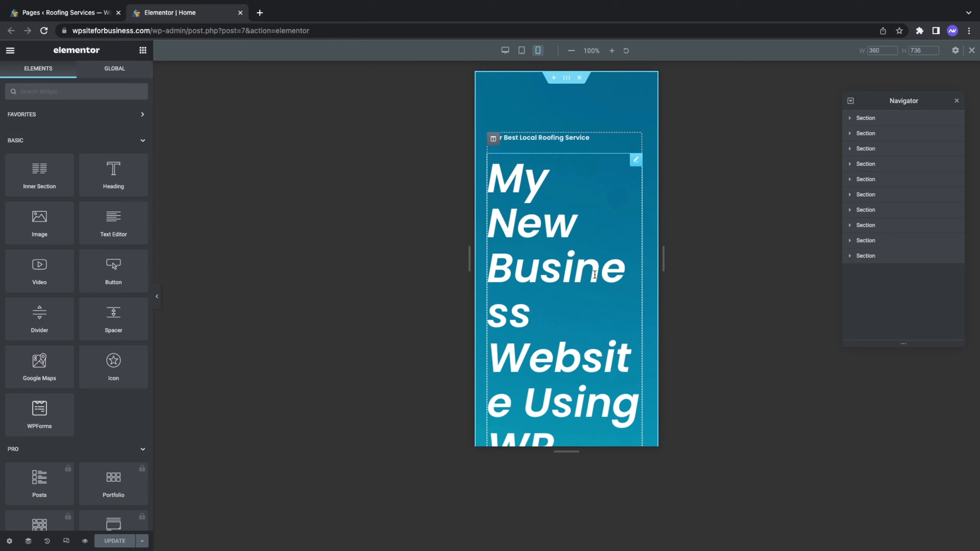
- Set the mobile font size of the hero heading "My New Business Website Using WP" to 40 px
click(636, 163)
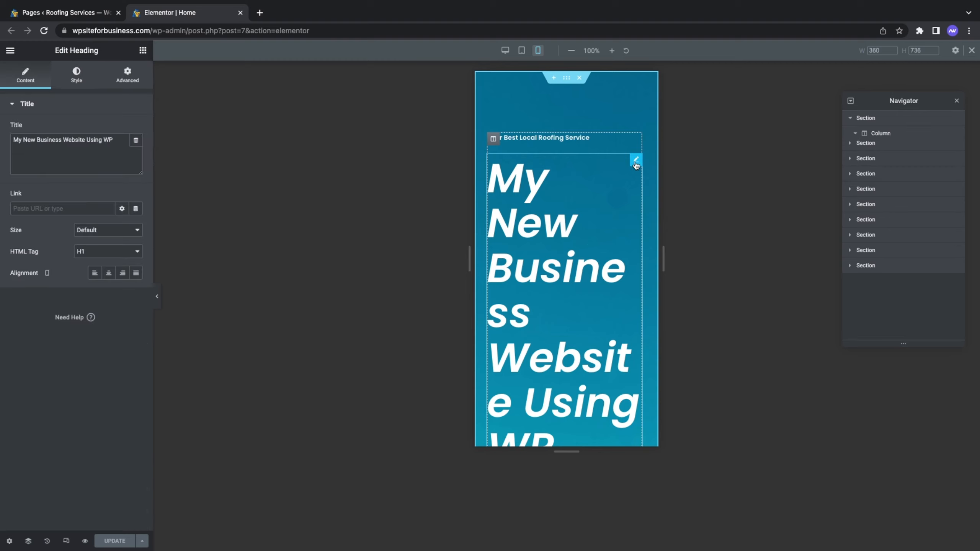
click(77, 73)
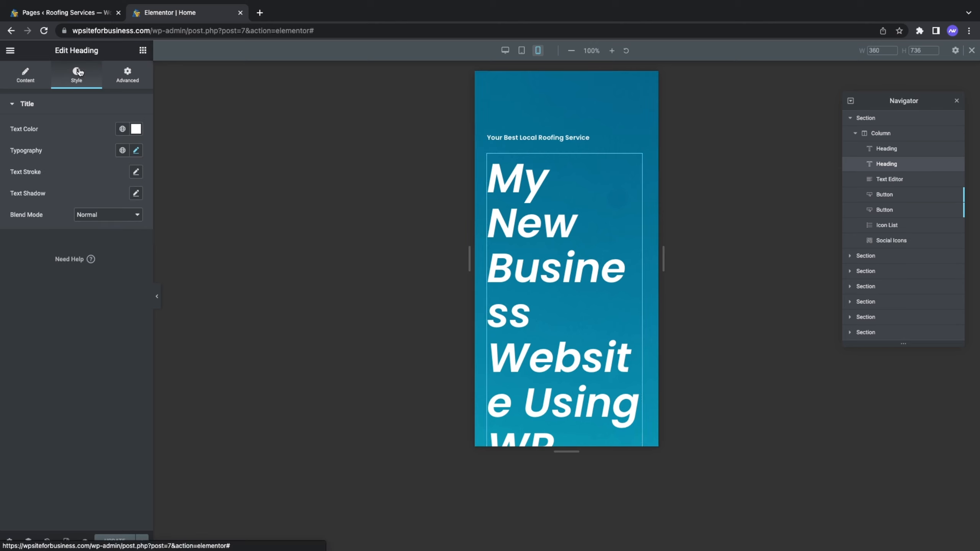
click(139, 153)
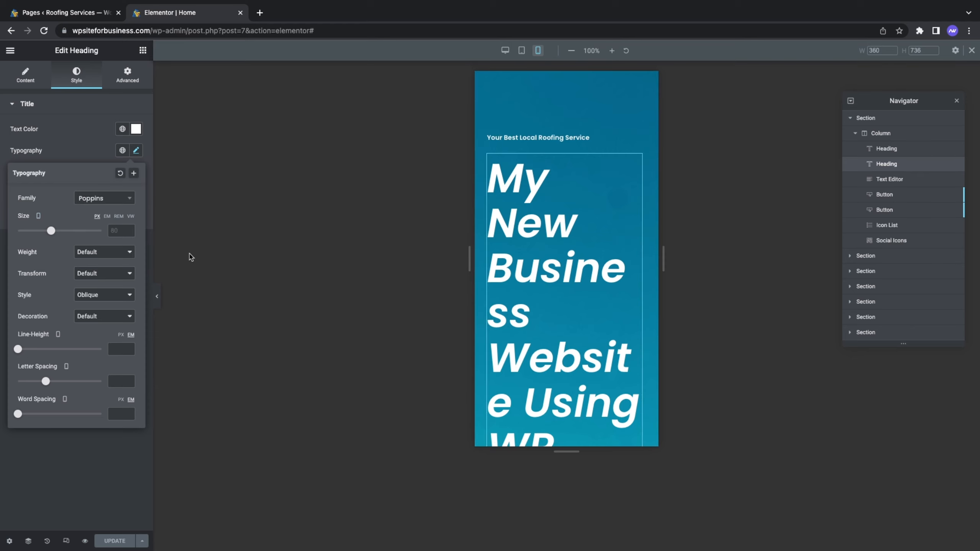
click(119, 231)
text(40)
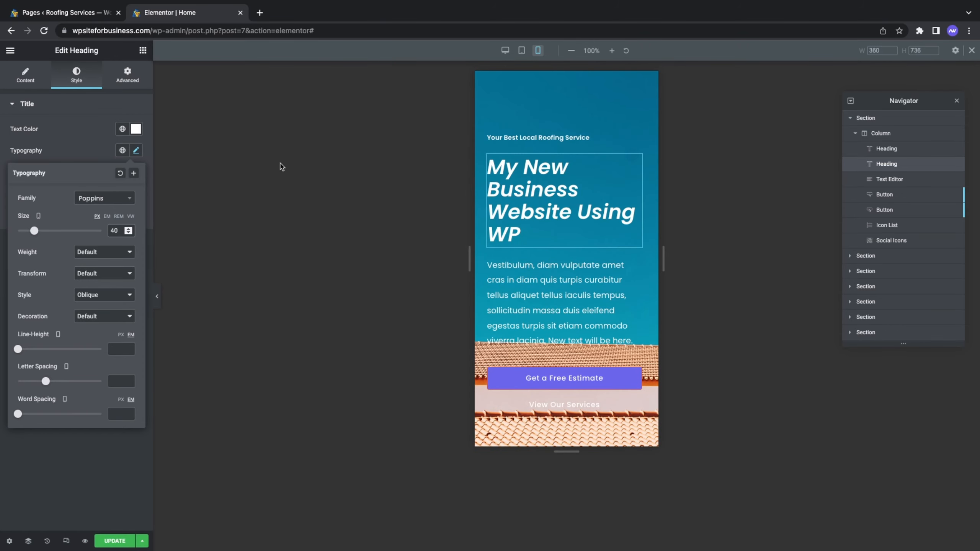
- Compare the hero heading's typography size between the desktop and mobile previews
click(507, 56)
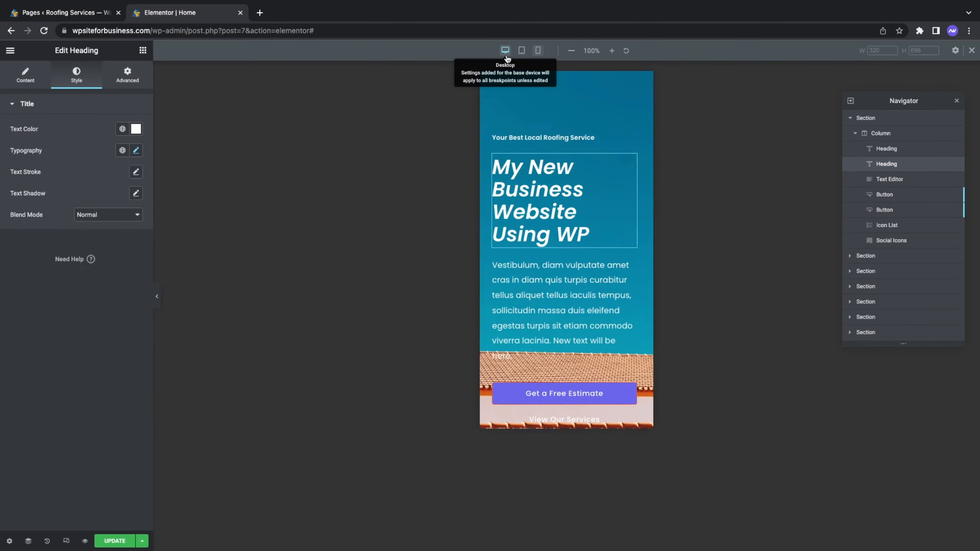
click(136, 150)
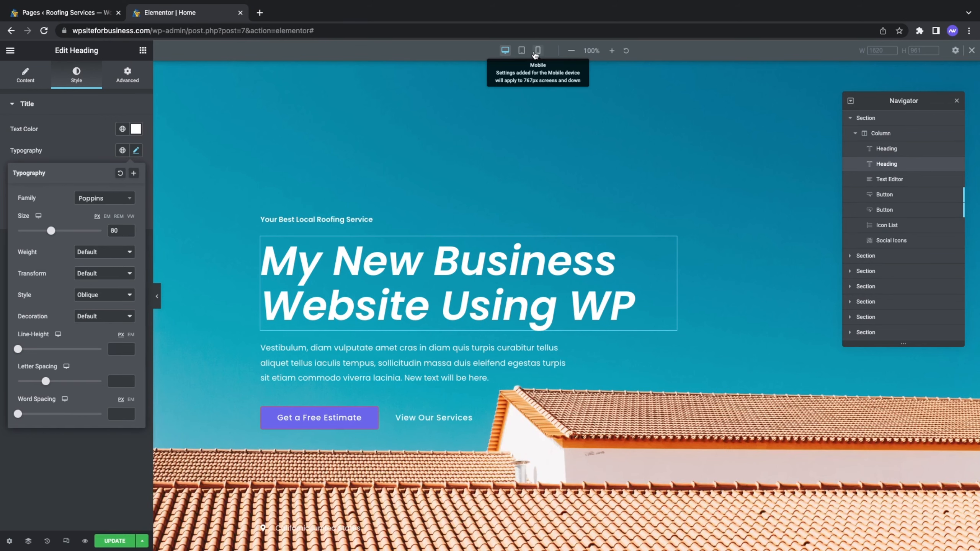
click(538, 50)
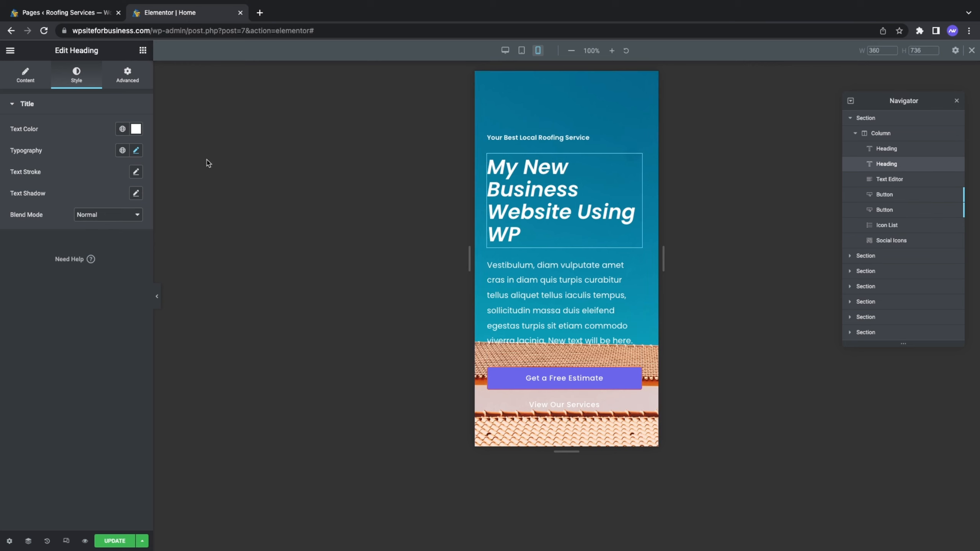
click(136, 152)
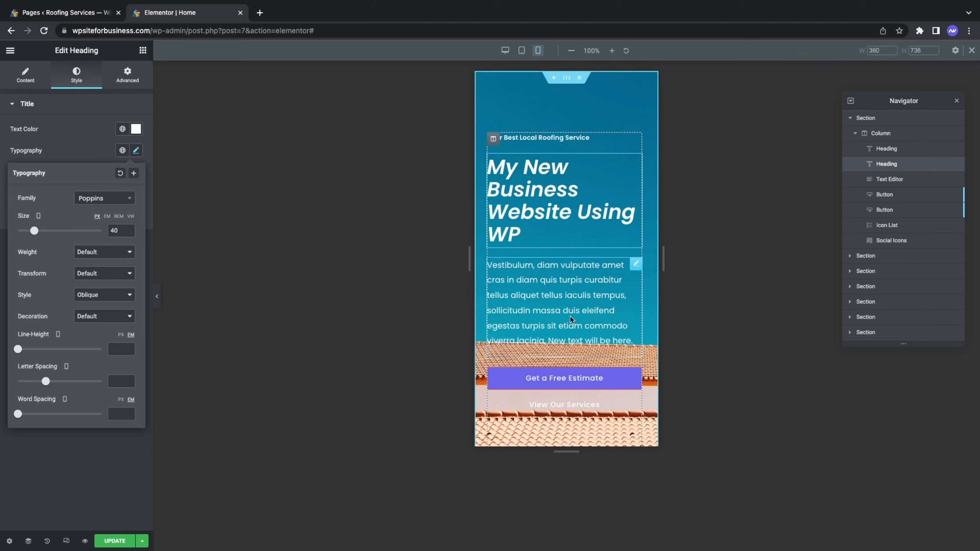
- Try the image size Medium - 300 x 300 on the roofing workers photo and check it in the desktop and mobile previews
scroll(572, 319, down, 7)
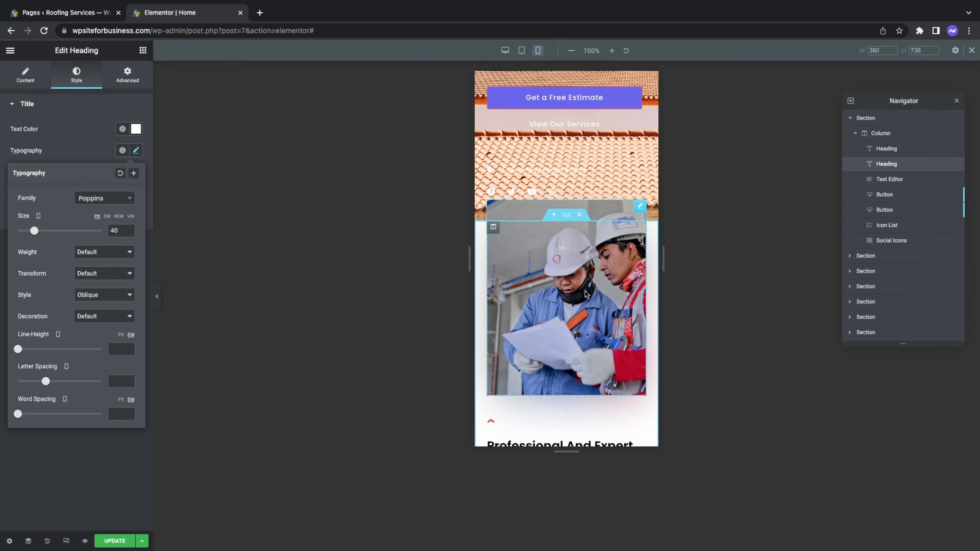
click(586, 294)
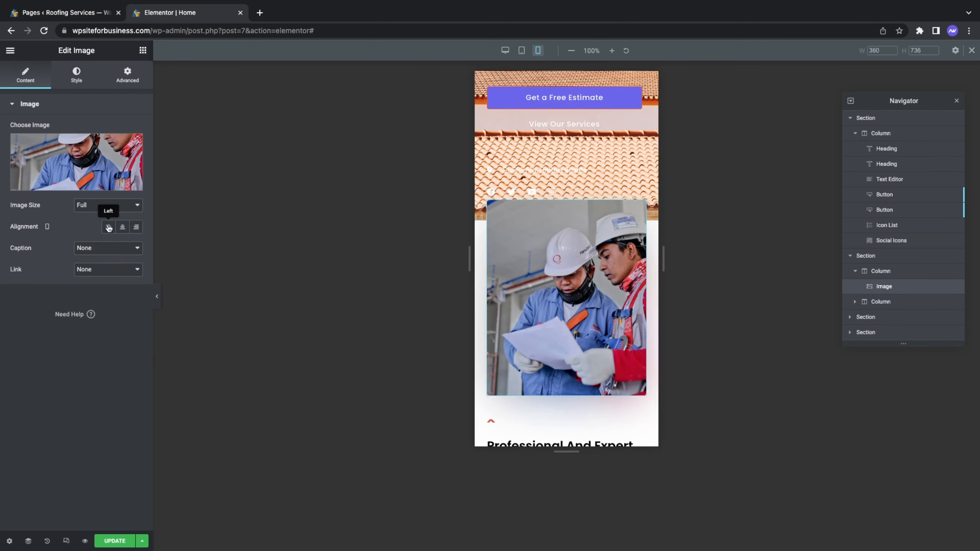
click(82, 206)
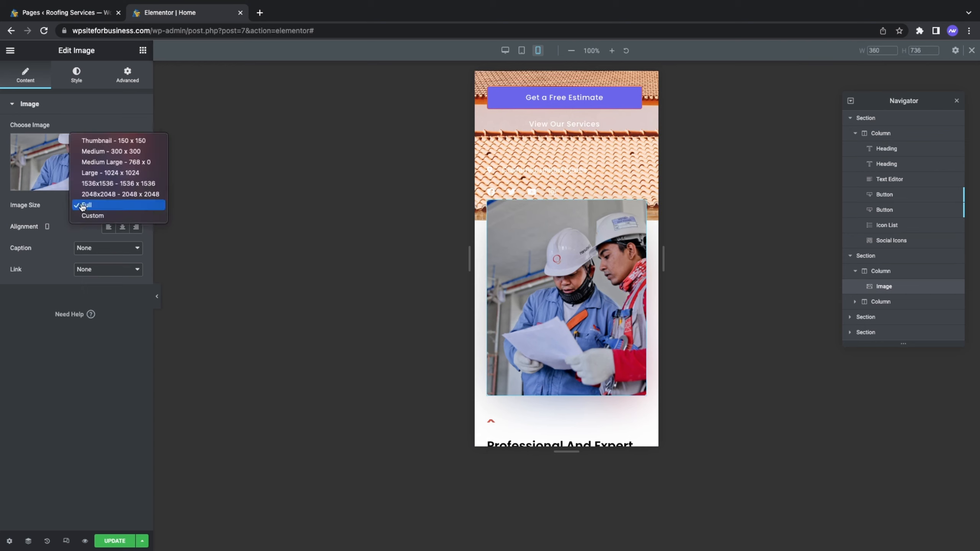
click(115, 151)
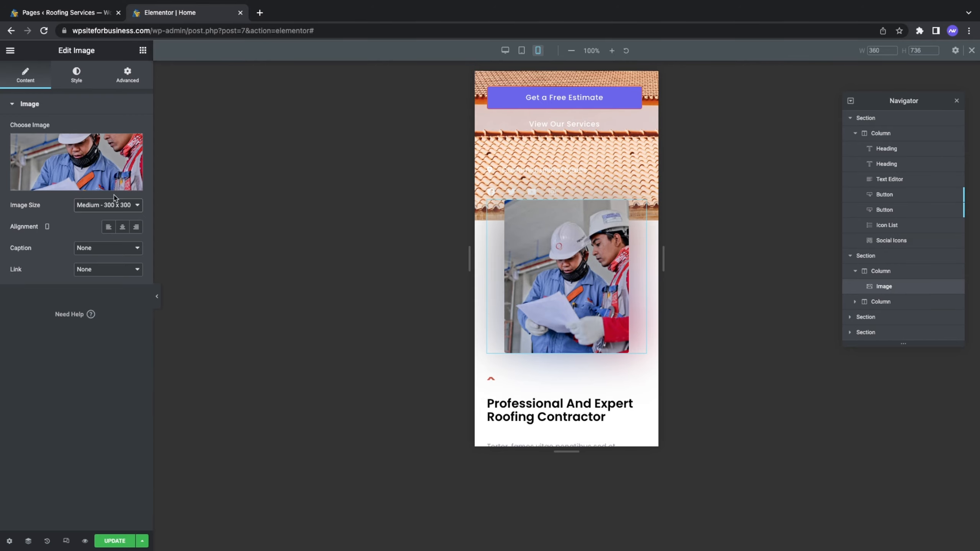
click(505, 54)
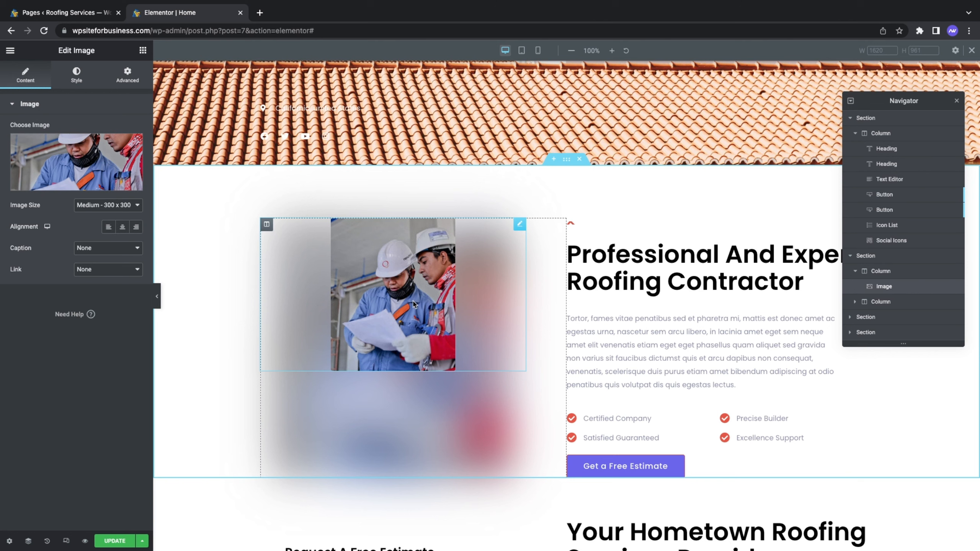
click(538, 50)
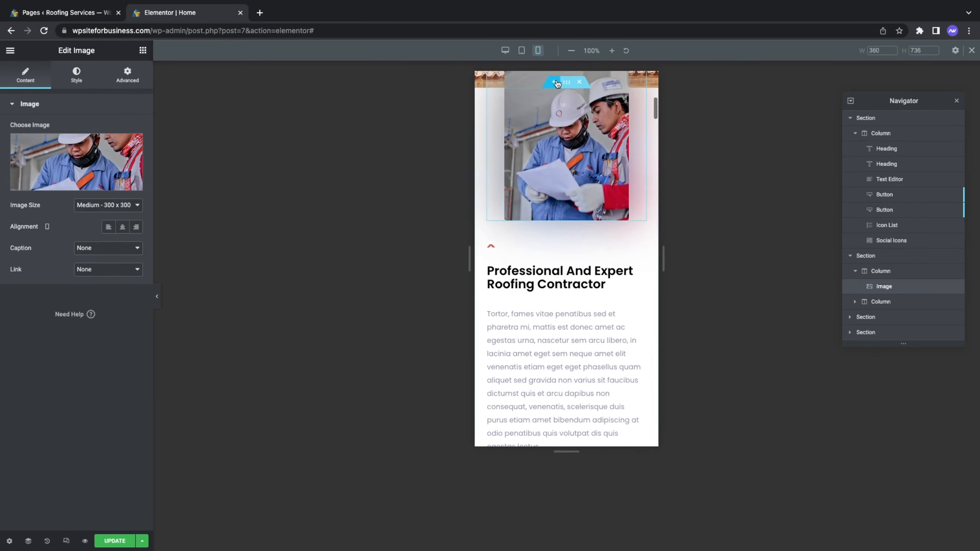
- Set the roofing workers photo's image size back to Full and check it in the desktop preview
click(118, 206)
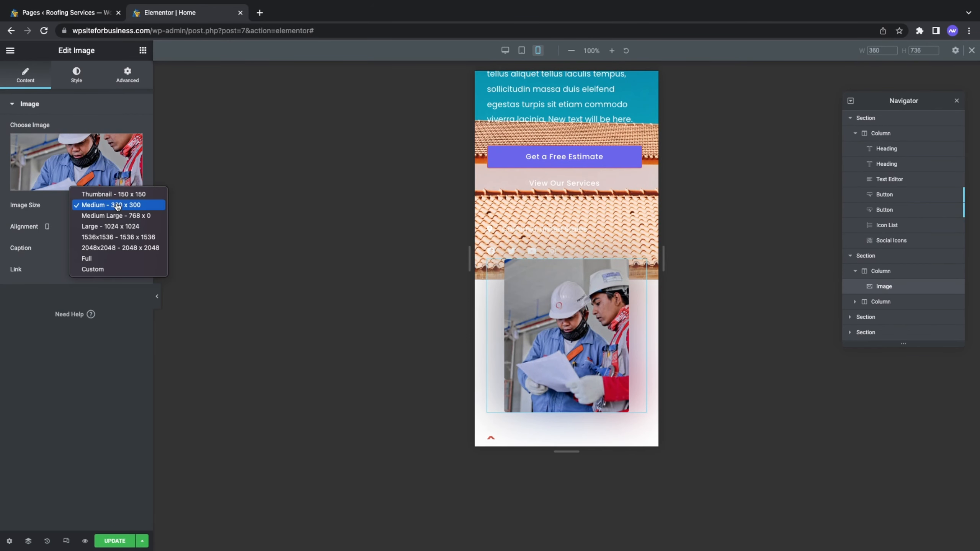
click(95, 258)
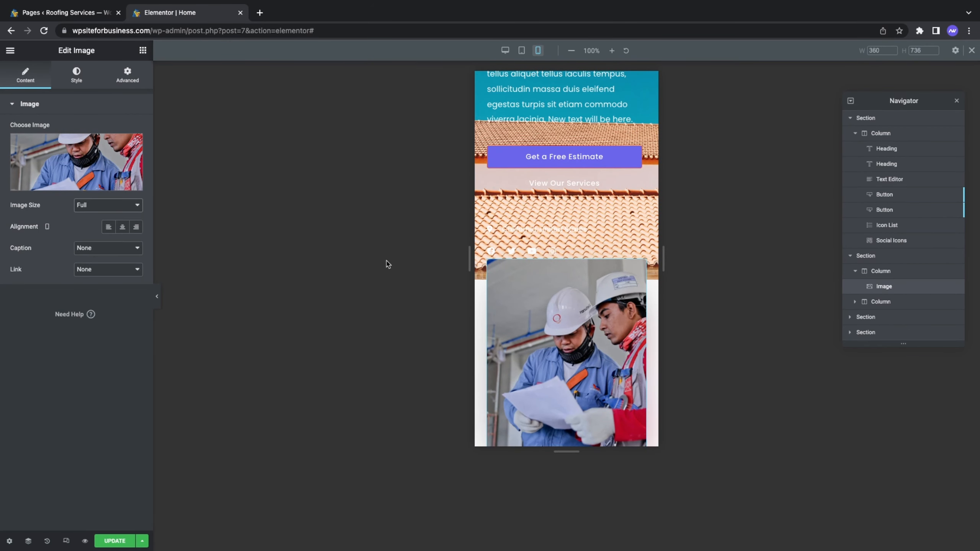
click(505, 50)
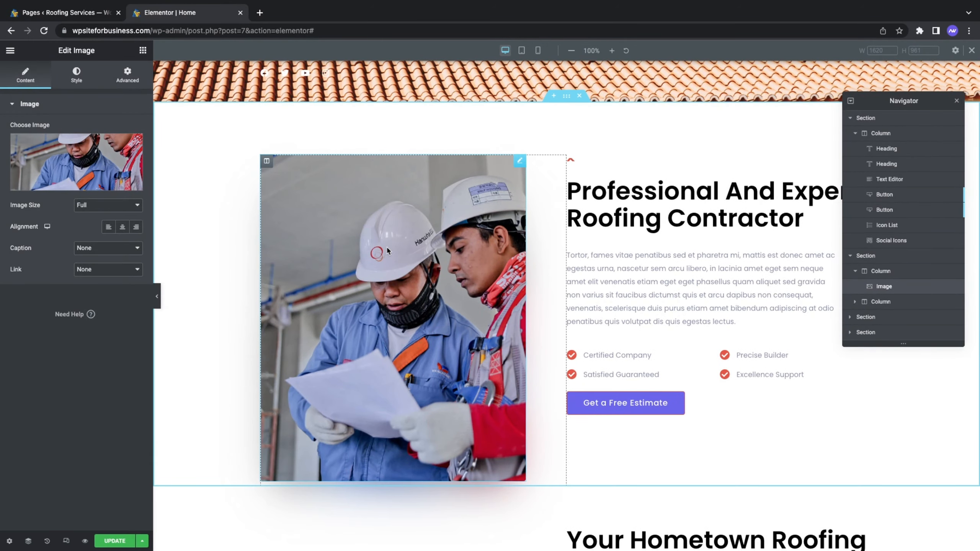
- Try a mobile width of 30% on the roofing workers photo and check it in the desktop preview
click(539, 52)
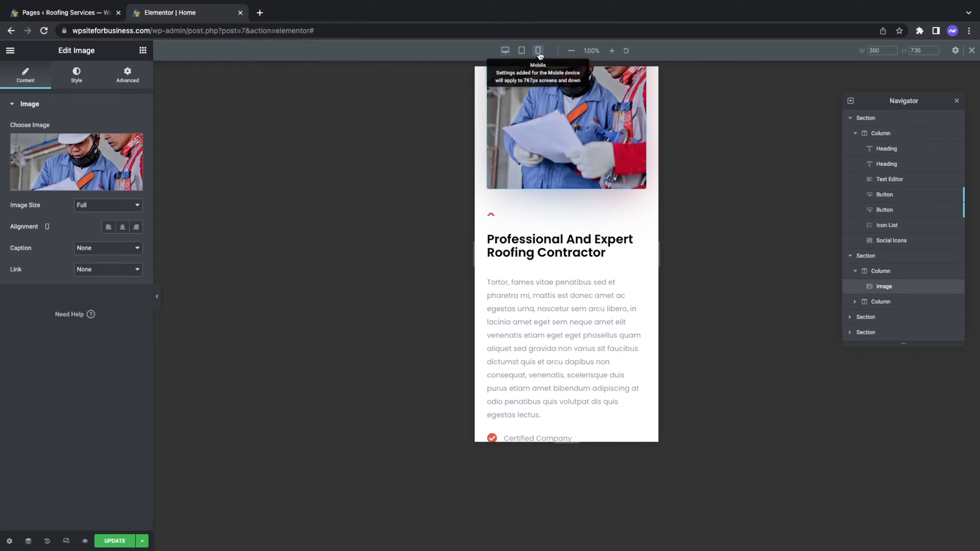
scroll(551, 181, up, 5)
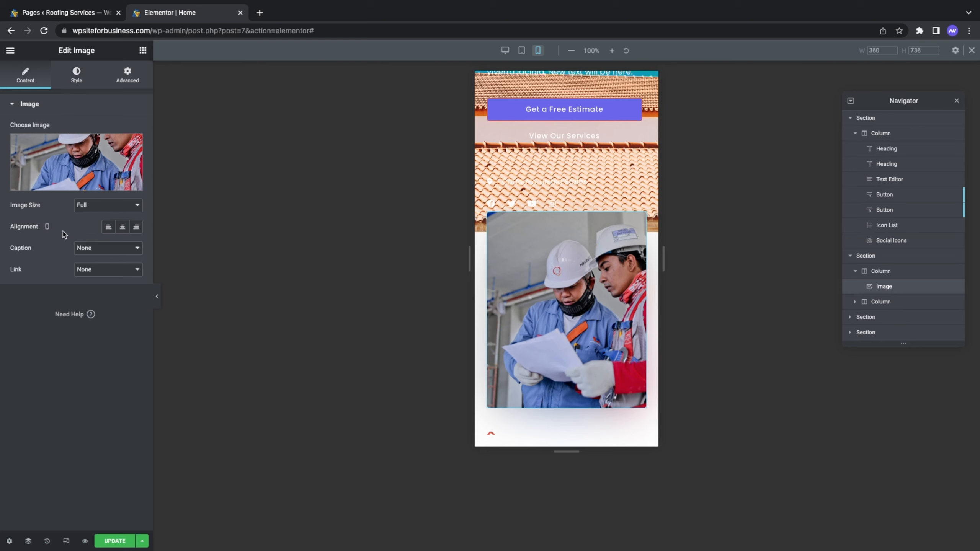
click(81, 73)
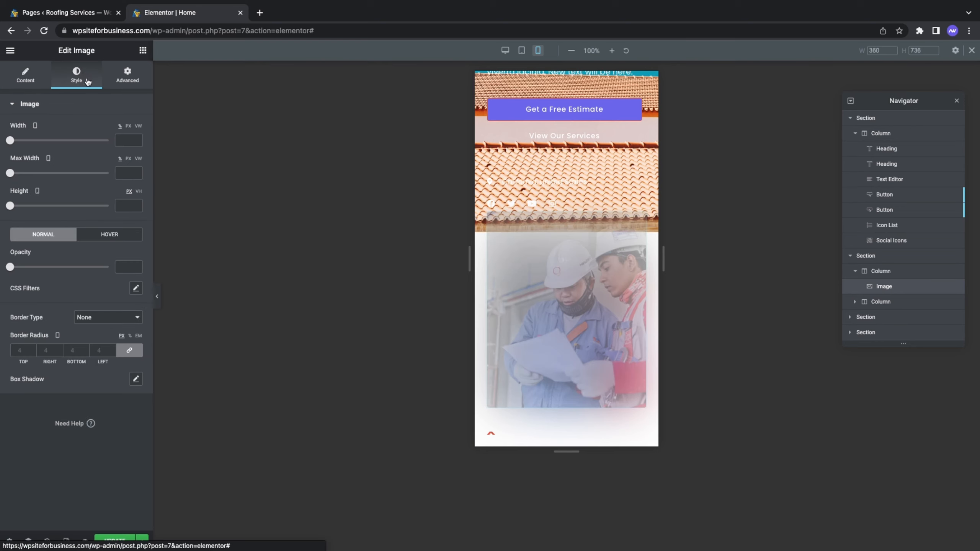
click(127, 140)
text(30)
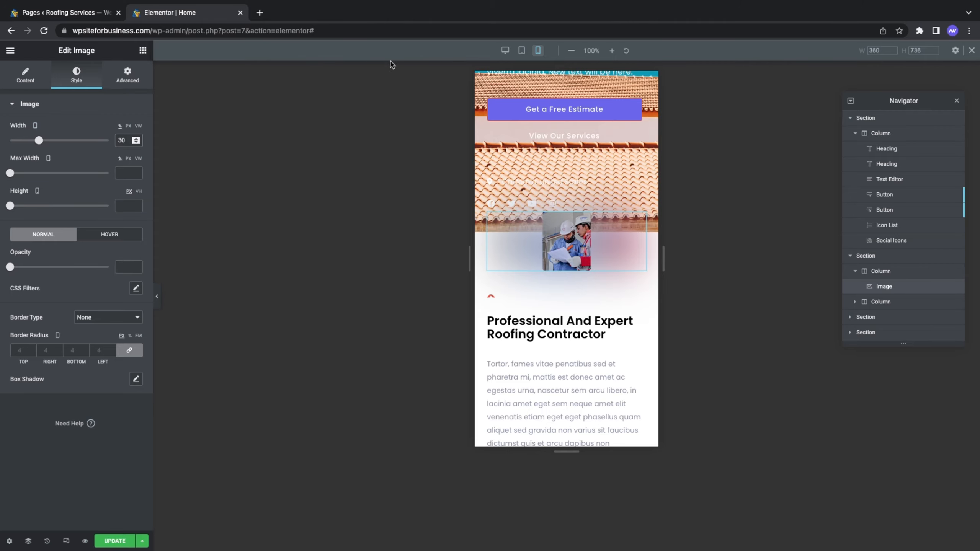
click(506, 51)
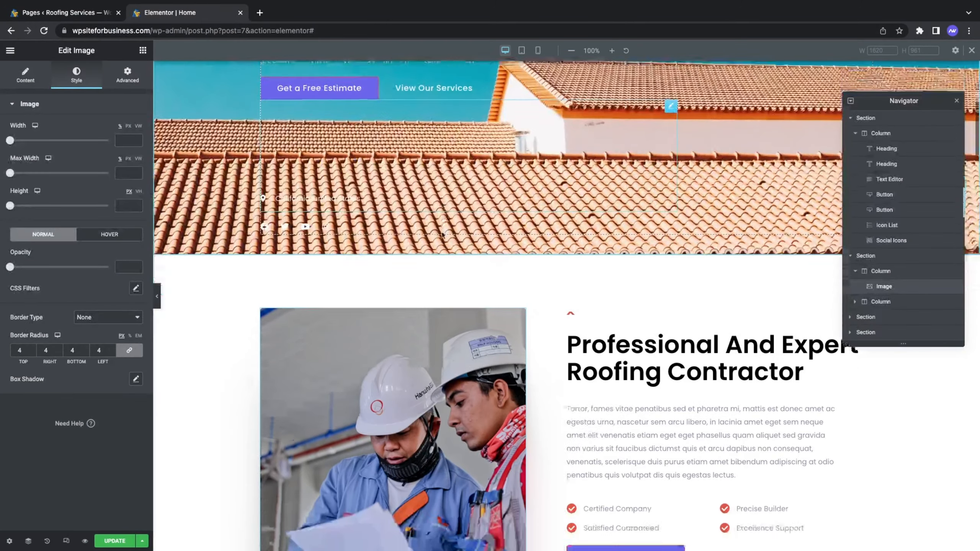
scroll(442, 234, down, 3)
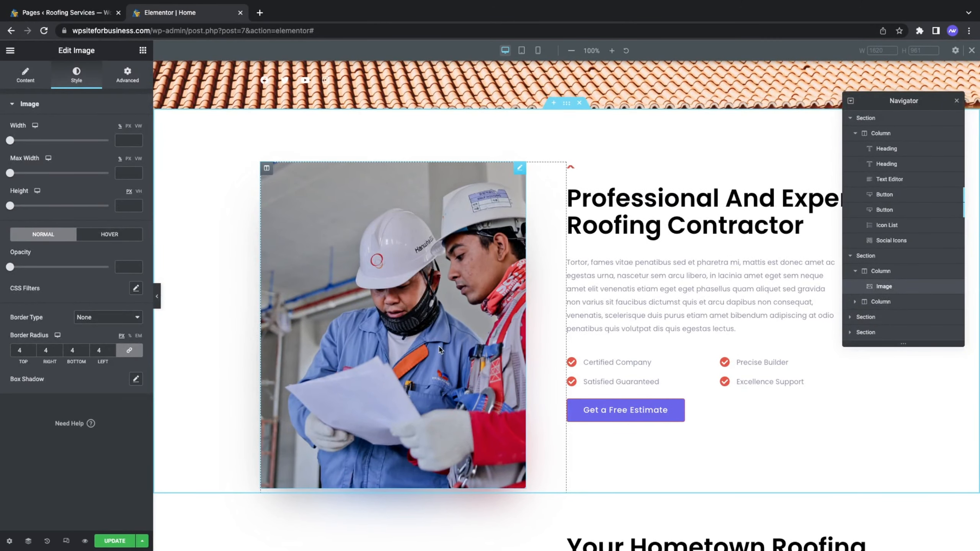
- Try a desktop width of 80% on the roofing workers photo and check it in the mobile preview
click(121, 141)
text(80)
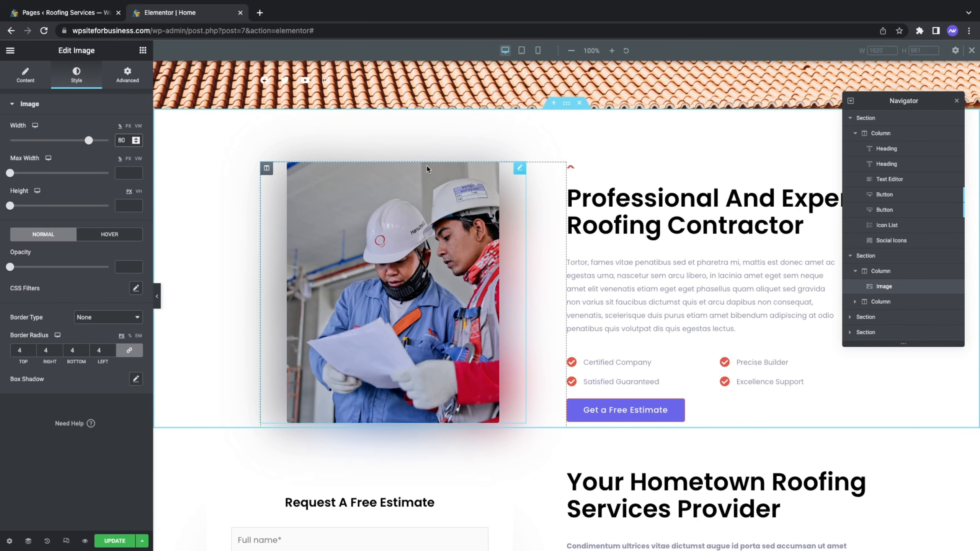
click(538, 50)
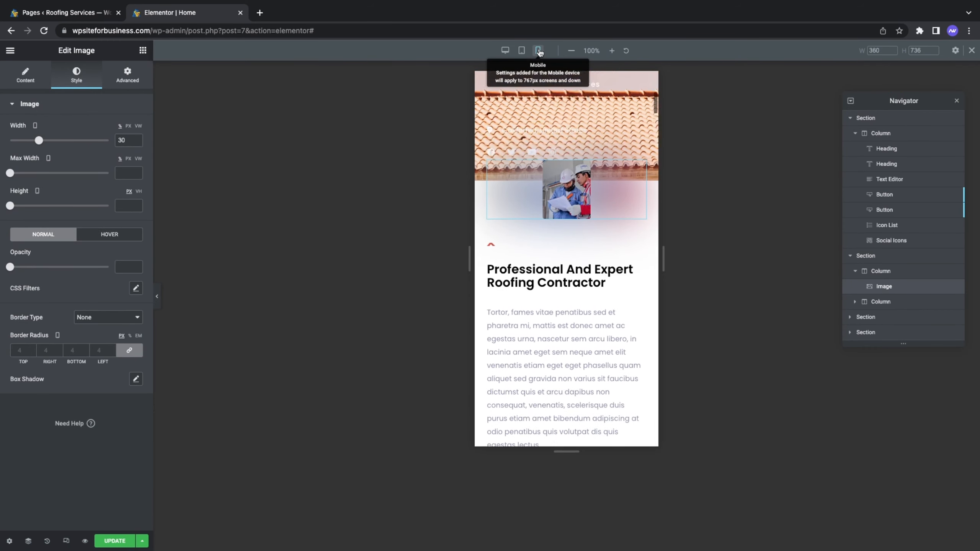
- Set the desktop width of the roofing workers photo to 100%
double_click(120, 141)
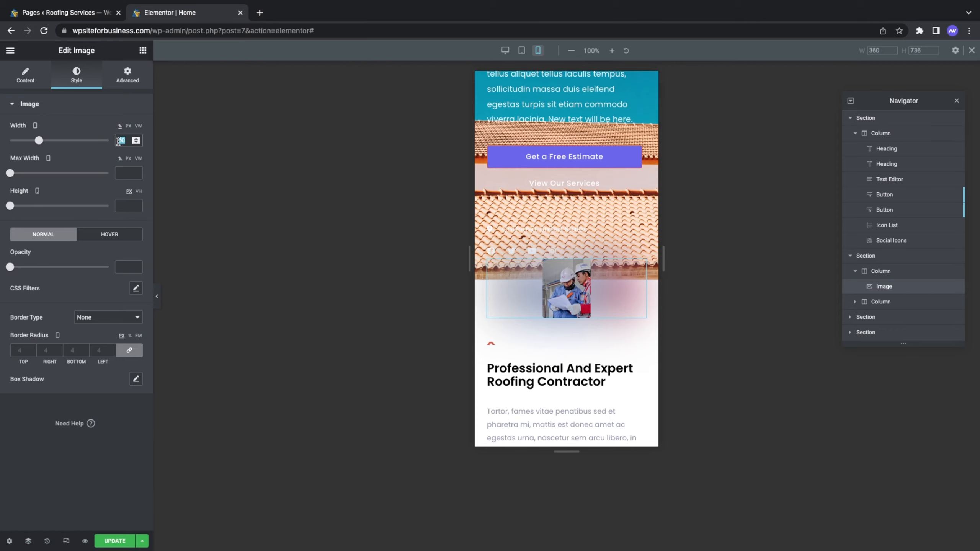
click(505, 50)
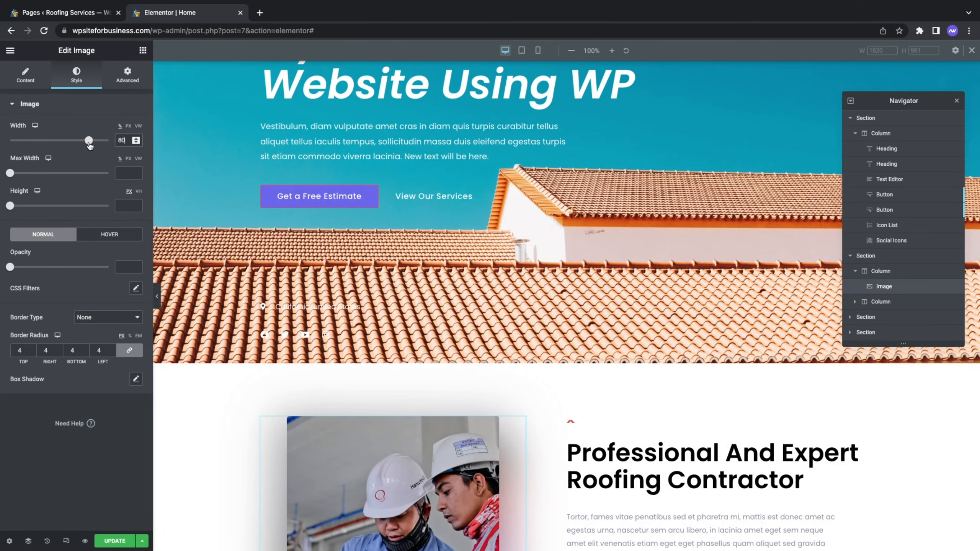
drag(89, 142, 112, 144)
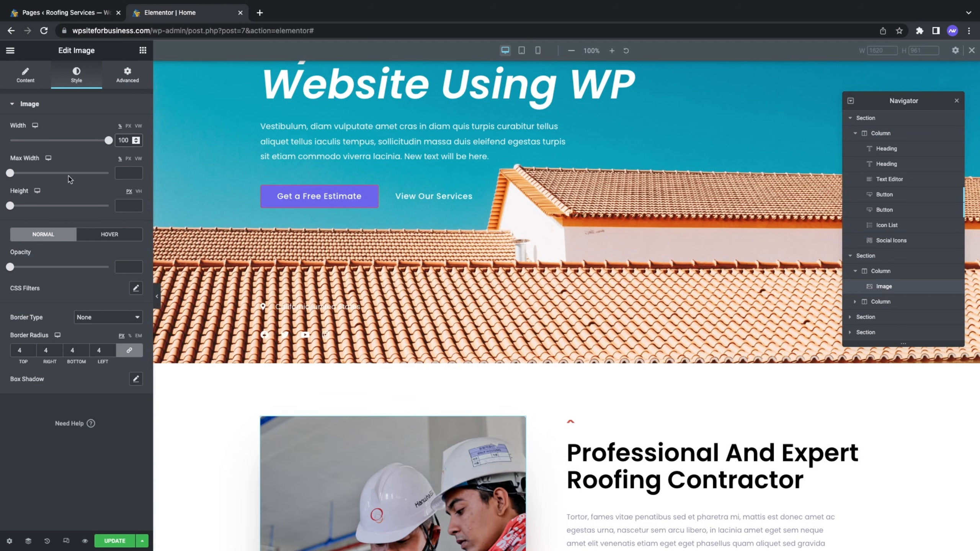
- Set the mobile width of the roofing workers photo to 80%
click(36, 128)
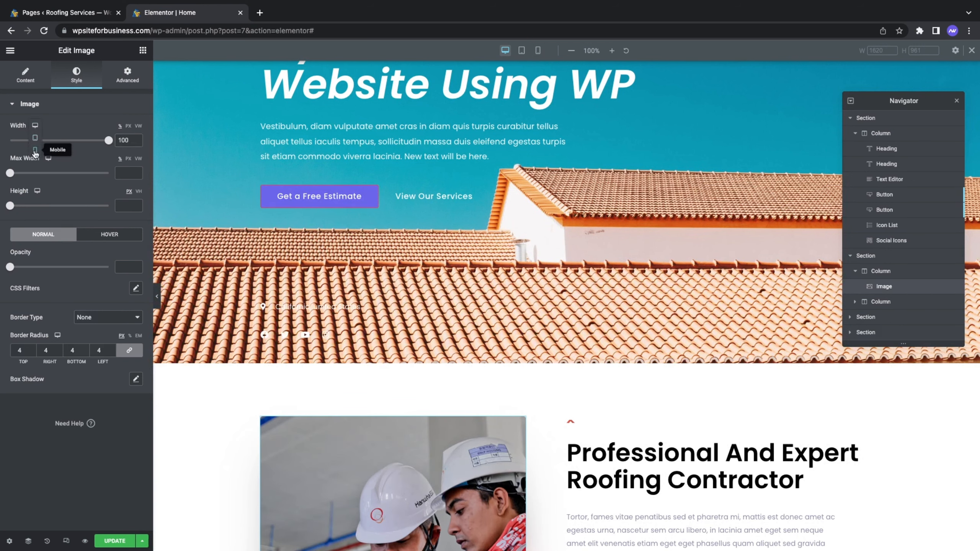
click(538, 50)
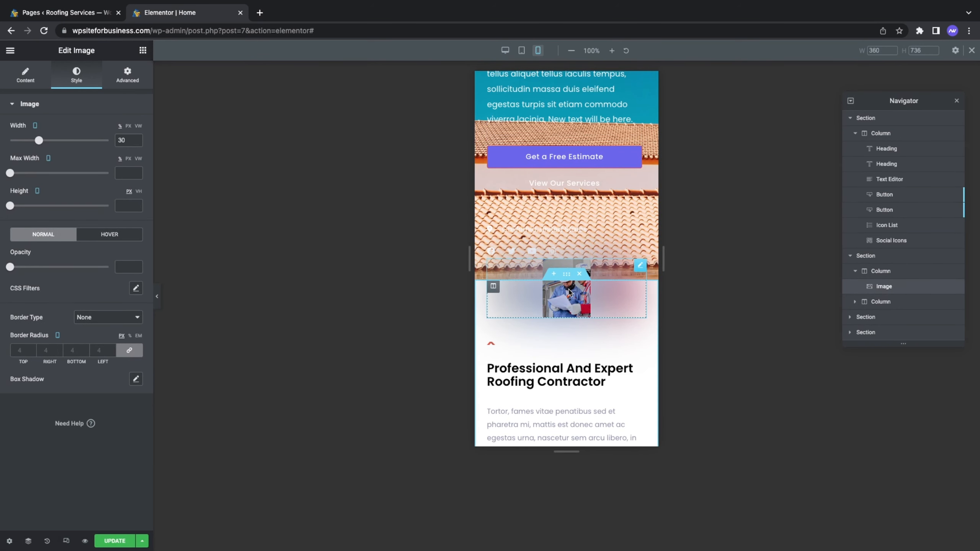
drag(126, 141, 107, 145)
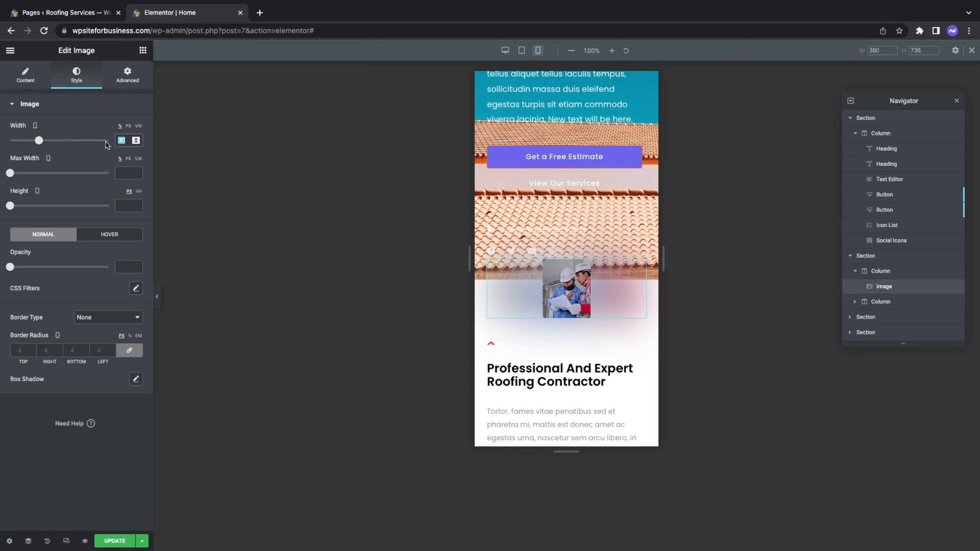
text(80)
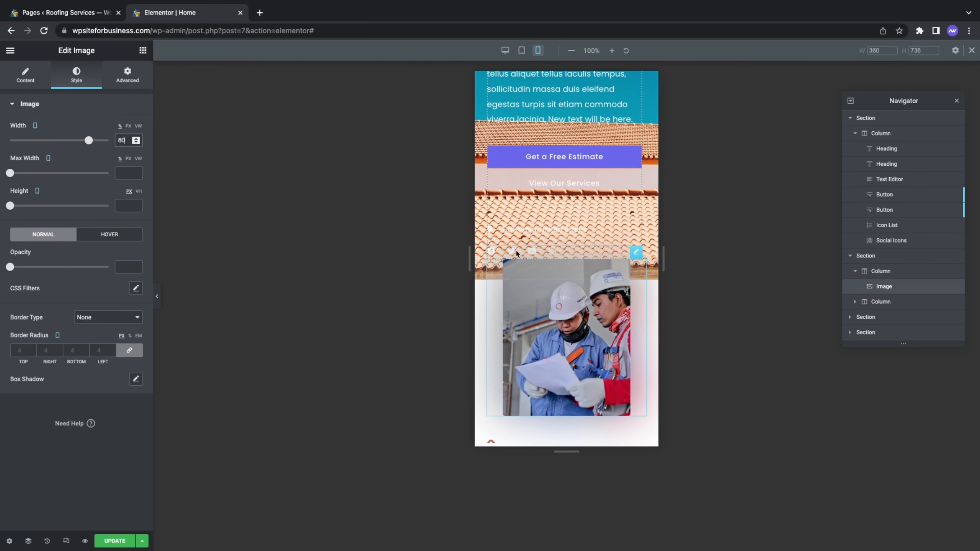
- Set the mobile font size of the hero heading "My New Business Website Using WP" to 32 px
scroll(517, 256, up, 5)
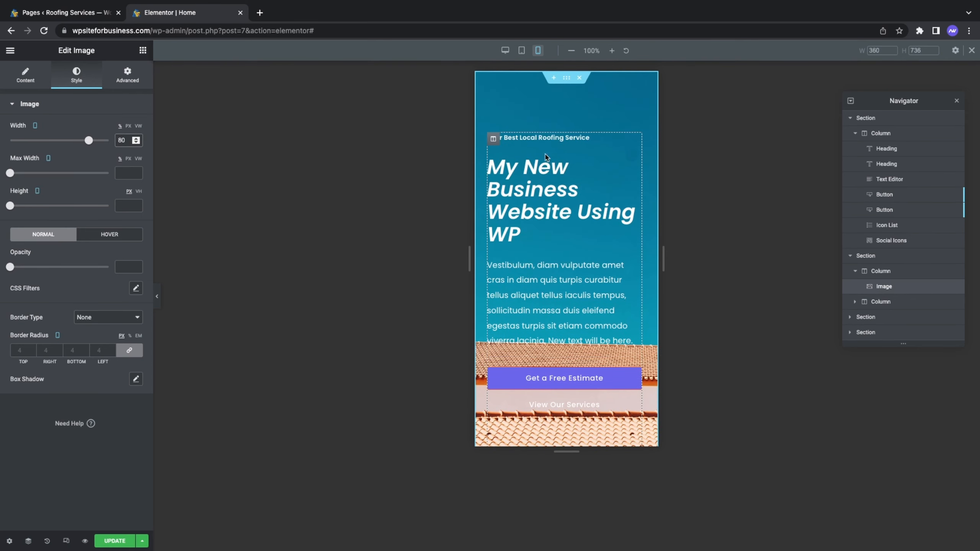
click(539, 181)
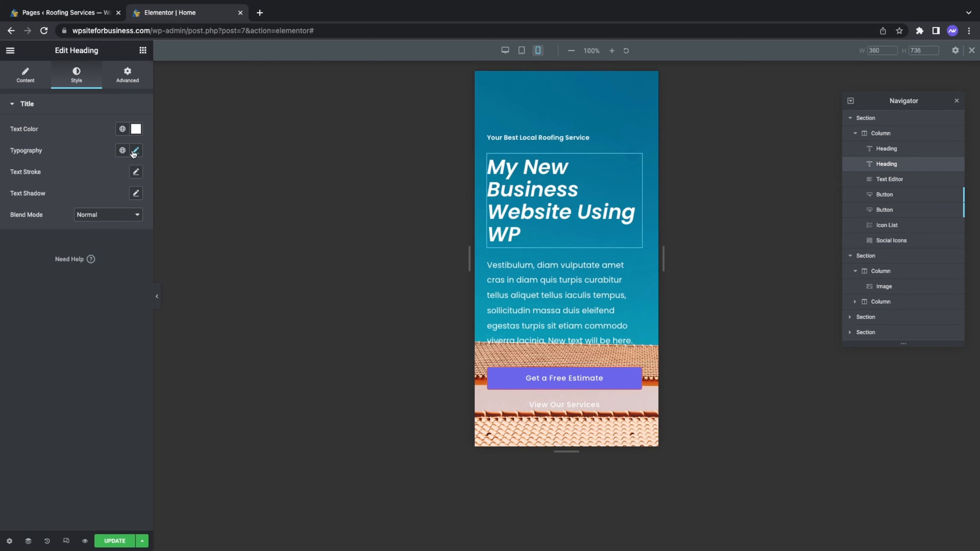
click(135, 150)
click(115, 230)
text(38)
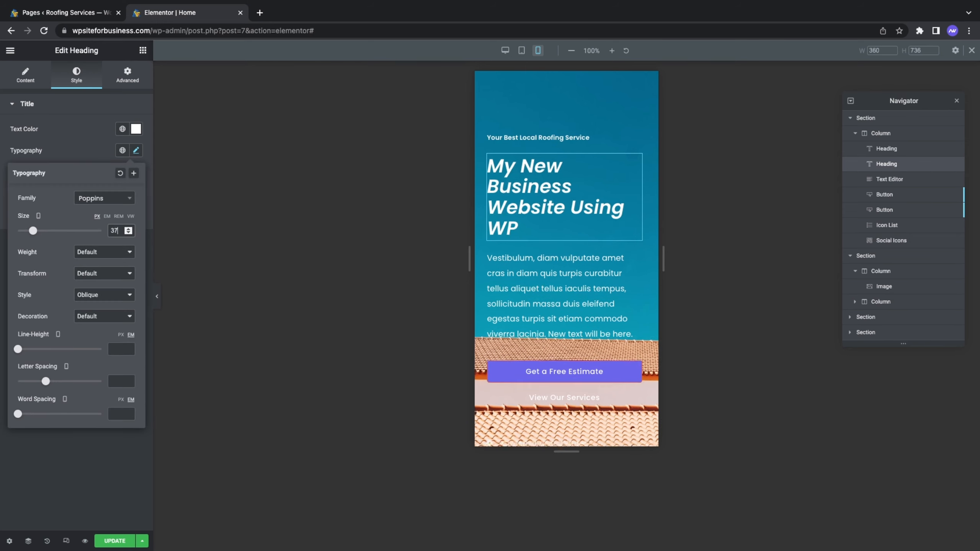
key(BackSpace)
text(3)
key(BackSpace)
text(2)
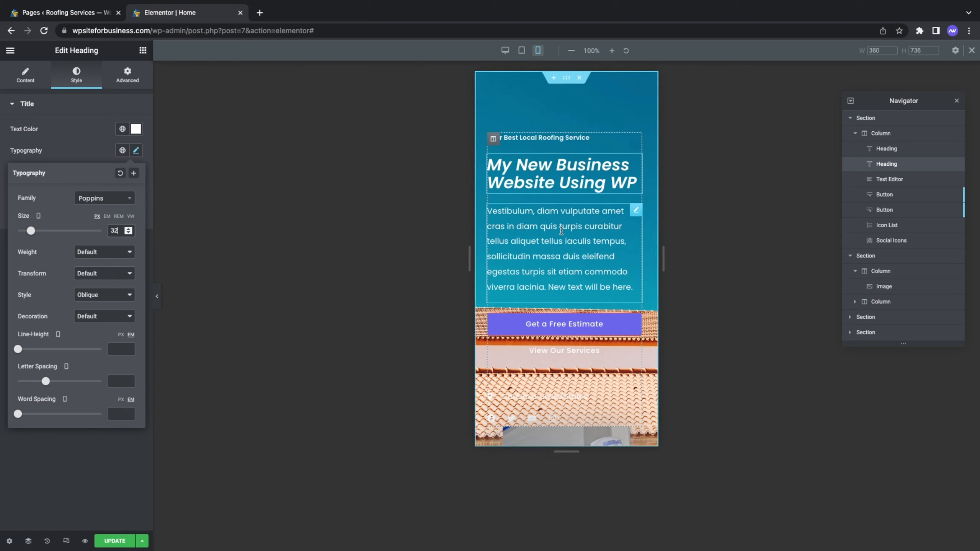
- Set the mobile font size of the paragraph below the hero heading to 14 px
click(561, 231)
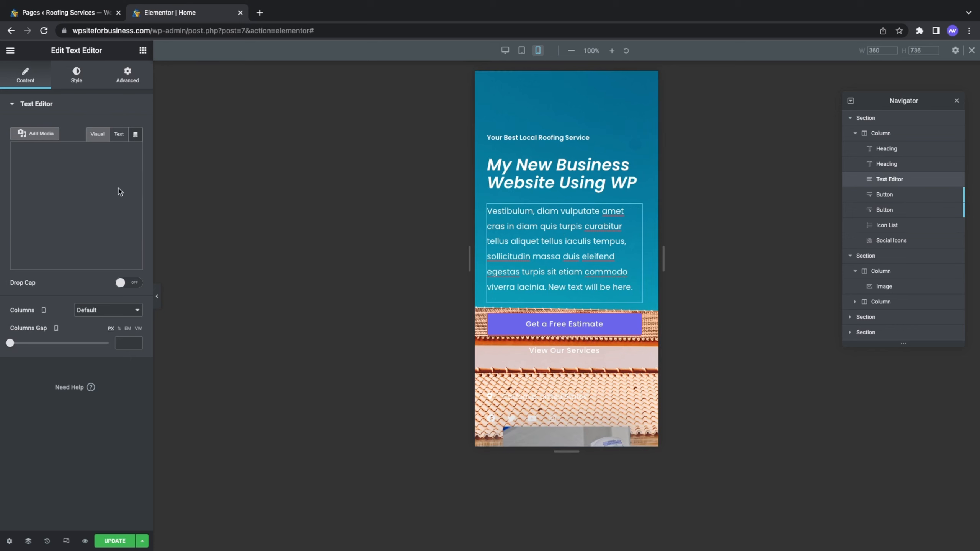
click(77, 73)
click(136, 171)
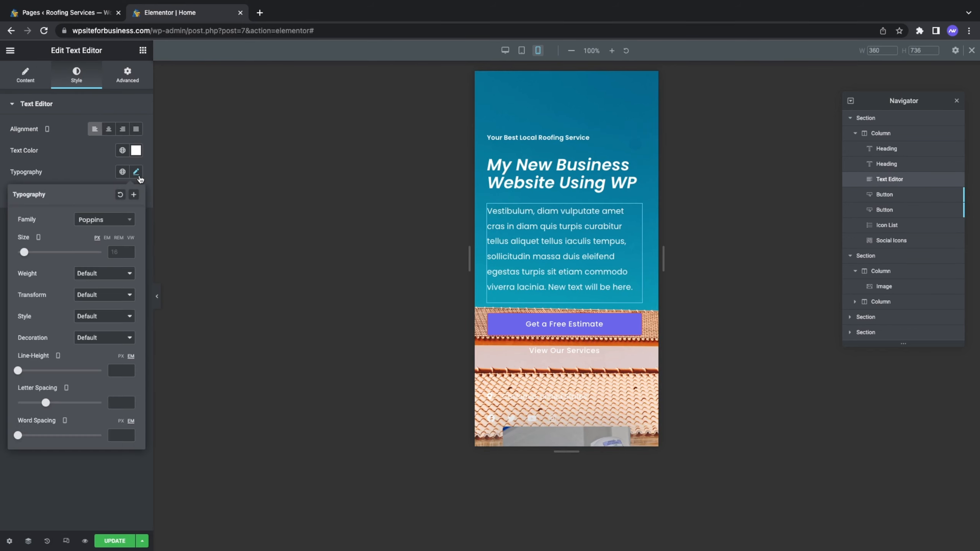
text(14)
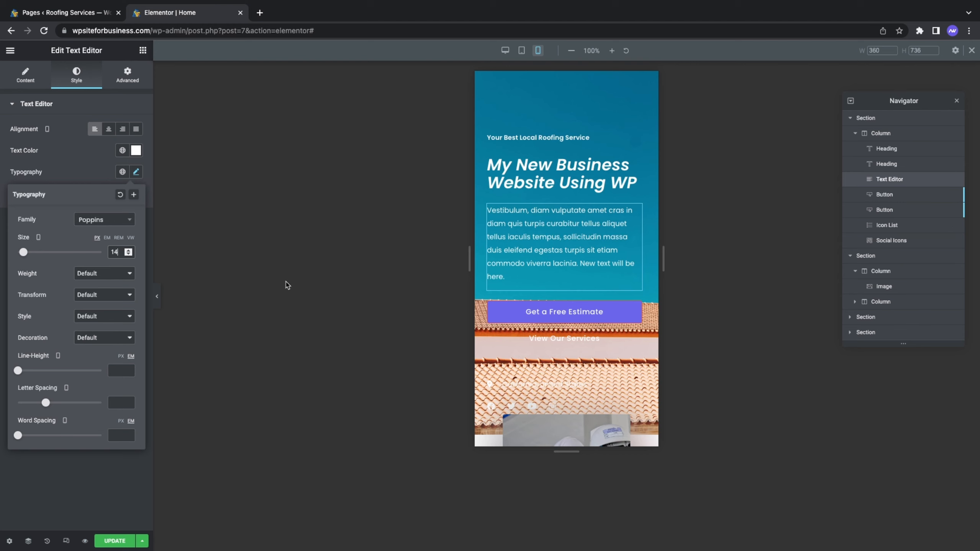
- Left-align the hero's "Get a Free Estimate" button on mobile and compare it with the desktop preview
click(544, 321)
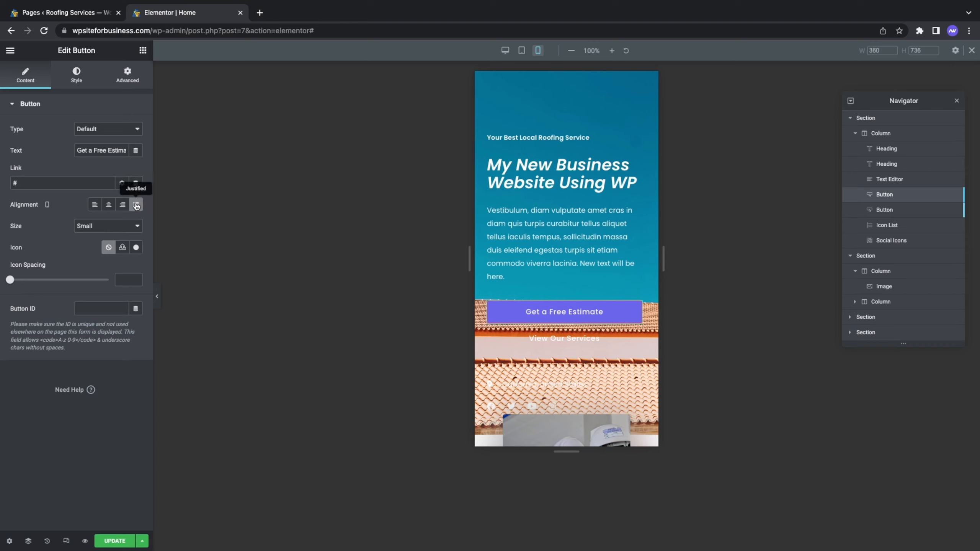
click(95, 208)
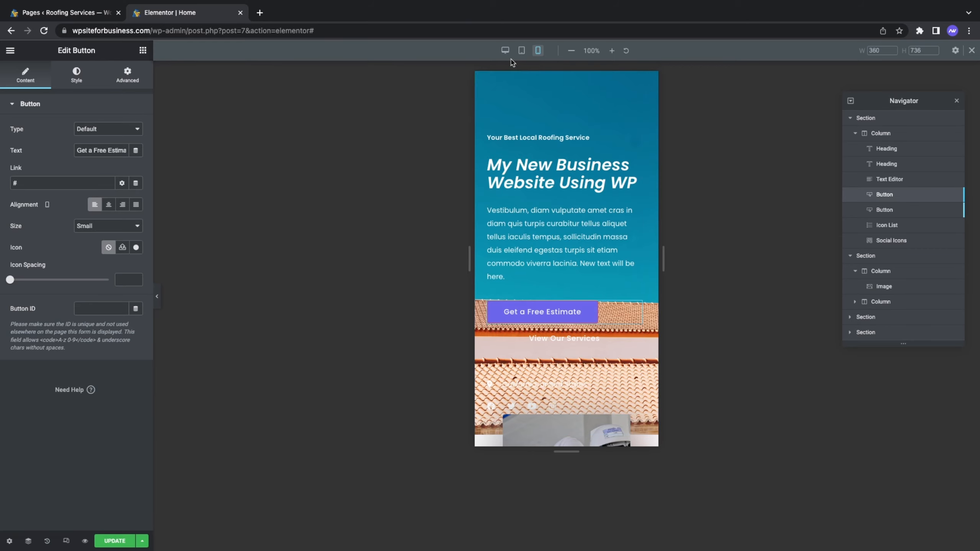
click(506, 51)
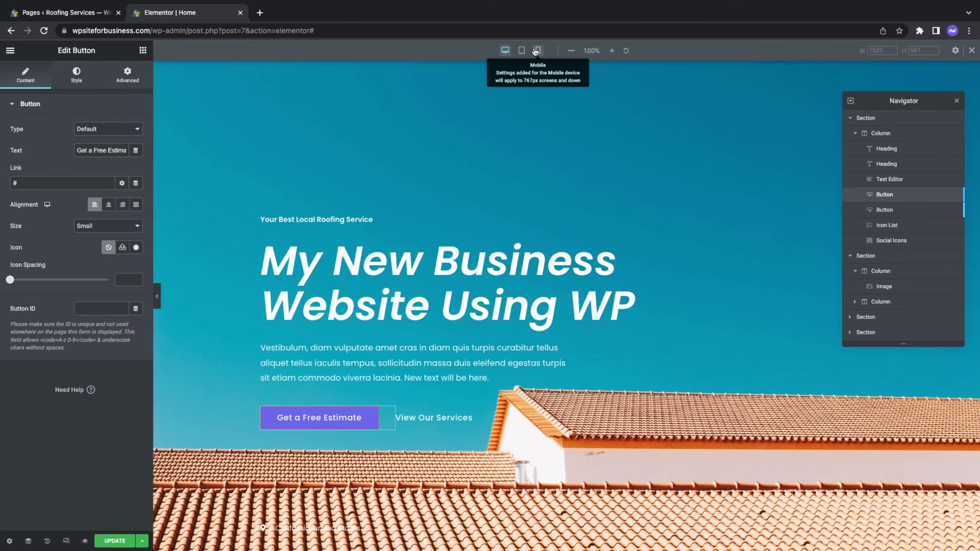
click(536, 51)
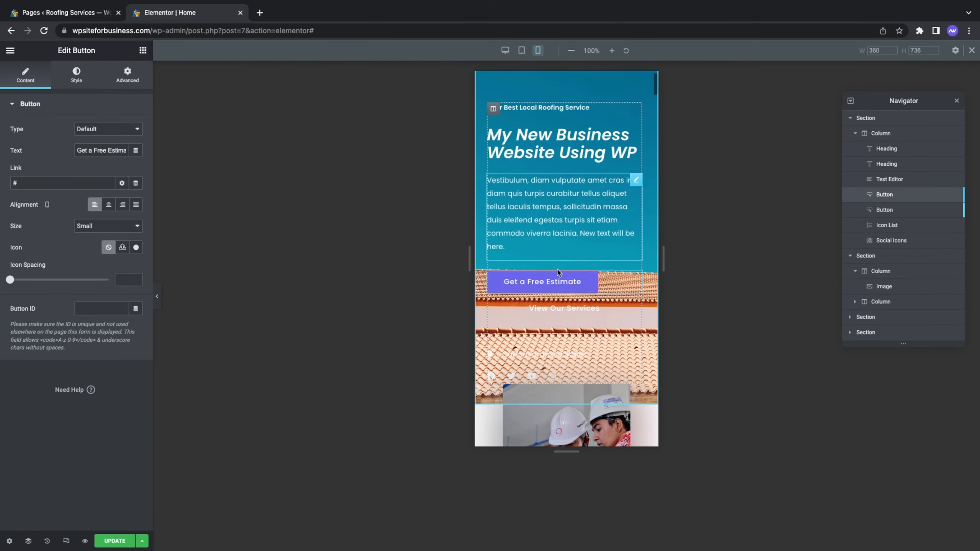
- Set the hero section's mobile padding to 100 px at the top and 60 px at the bottom
scroll(557, 269, down, 2)
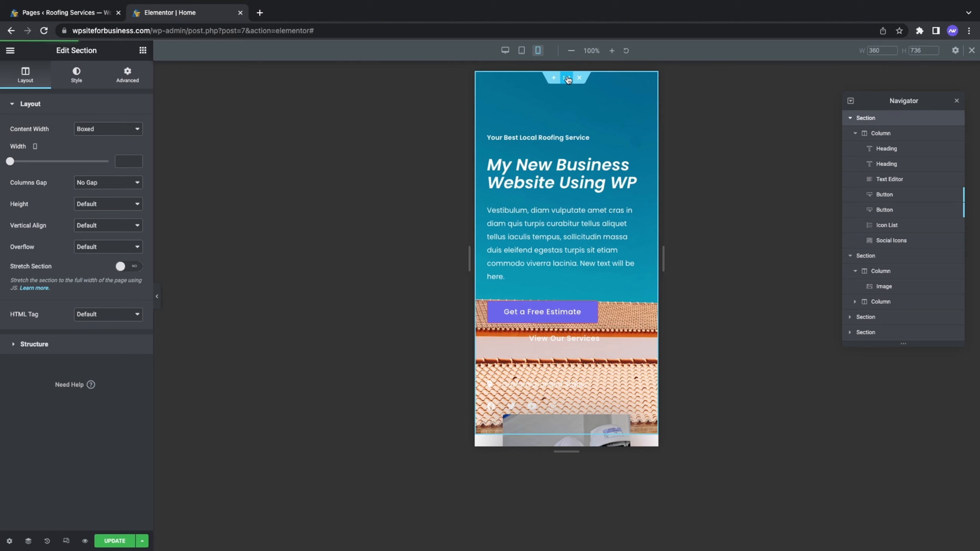
click(132, 80)
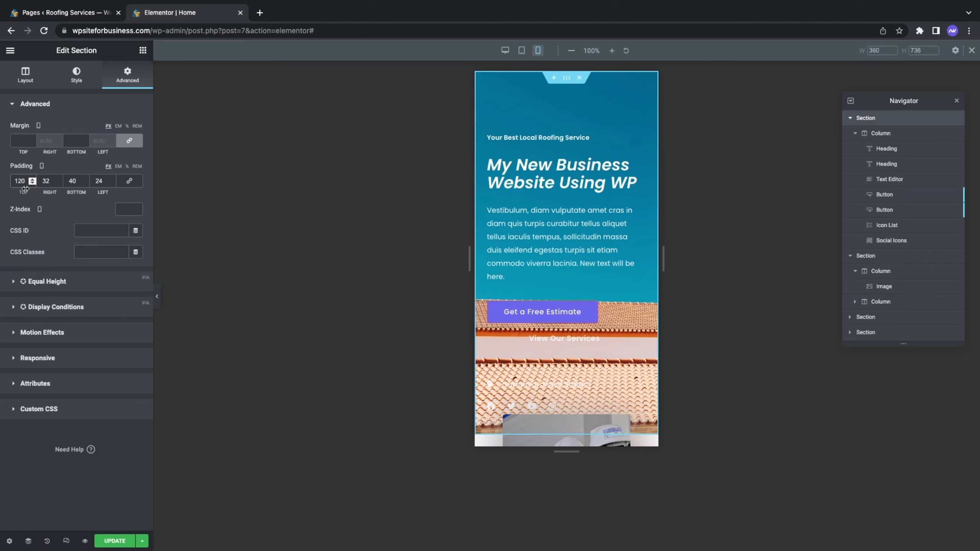
key(BackSpace)
key(BackSpace)
text(00)
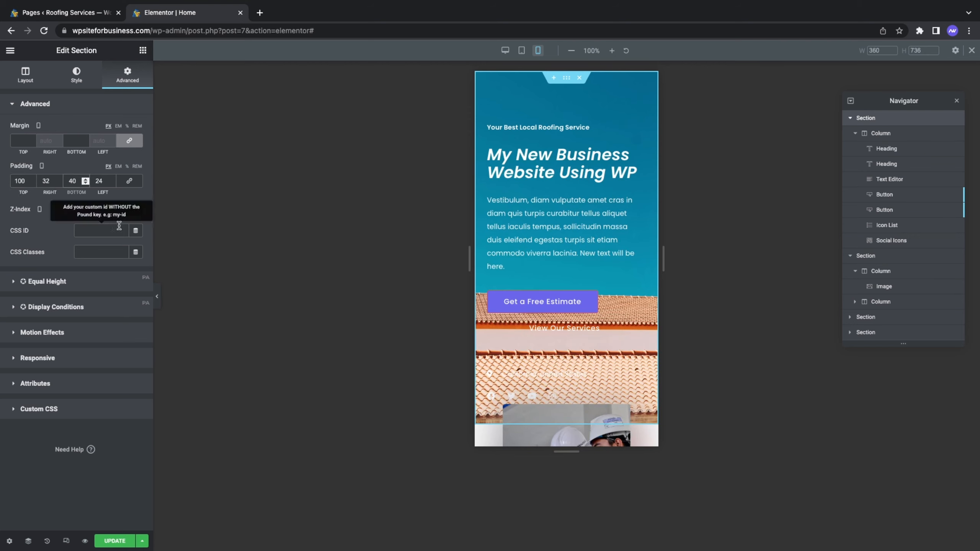
key(BackSpace)
text(6)
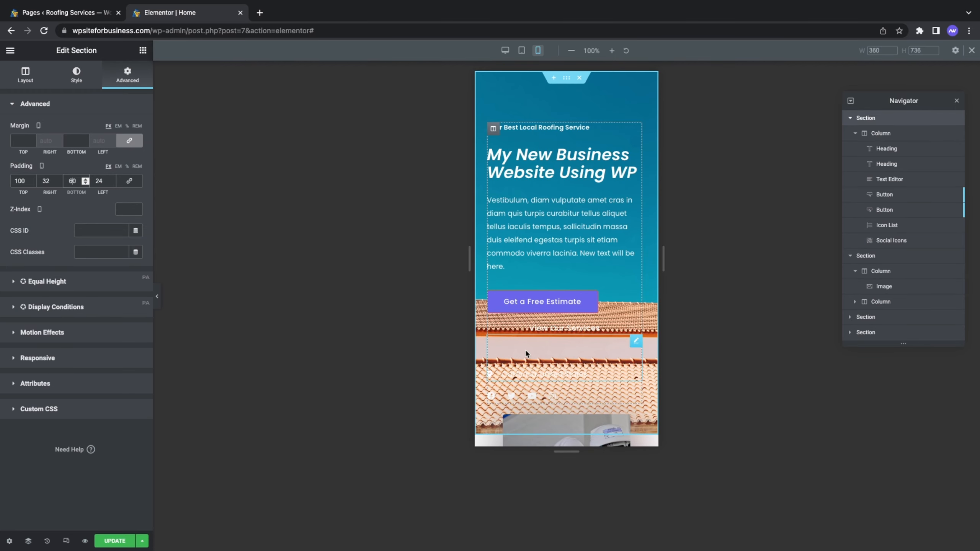
- Compare the hero section's padding in the desktop and mobile previews, and review the mobile layout through the "Professional And Expert Roofing Contractor" section
click(505, 50)
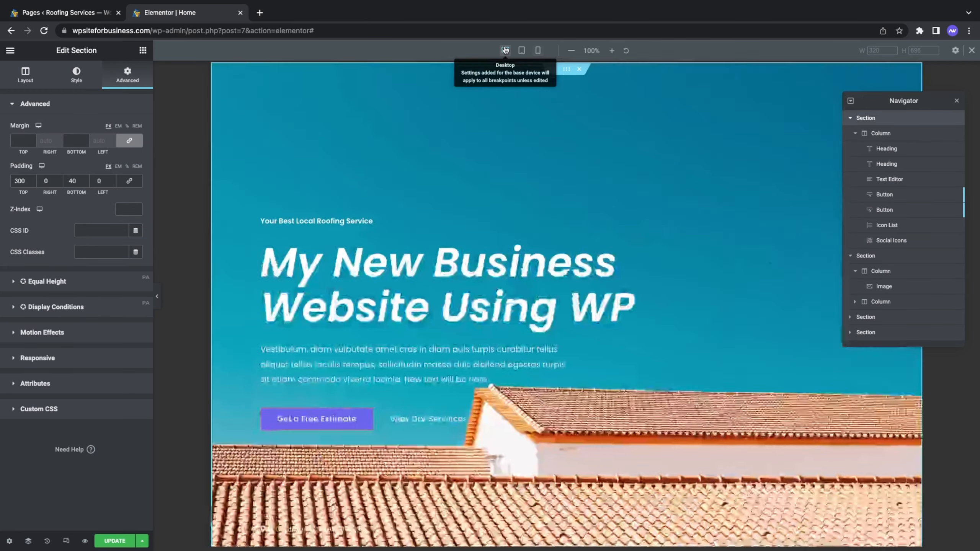
scroll(451, 293, down, 5)
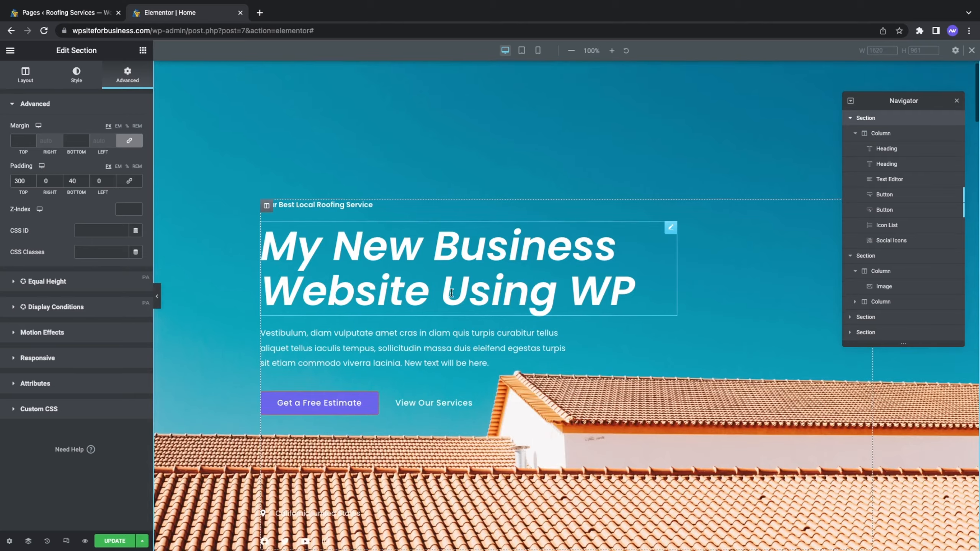
scroll(451, 293, up, 5)
click(540, 52)
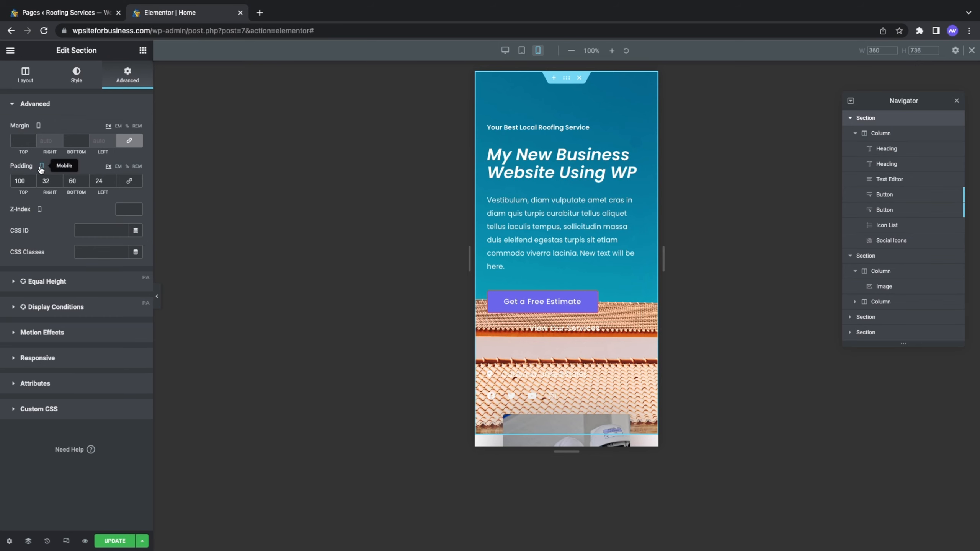
scroll(571, 270, down, 5)
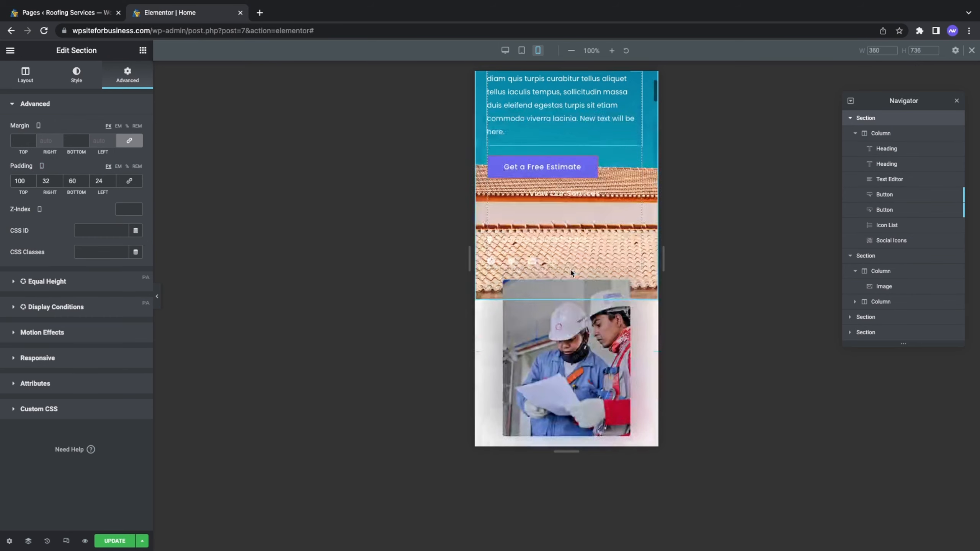
scroll(572, 273, down, 10)
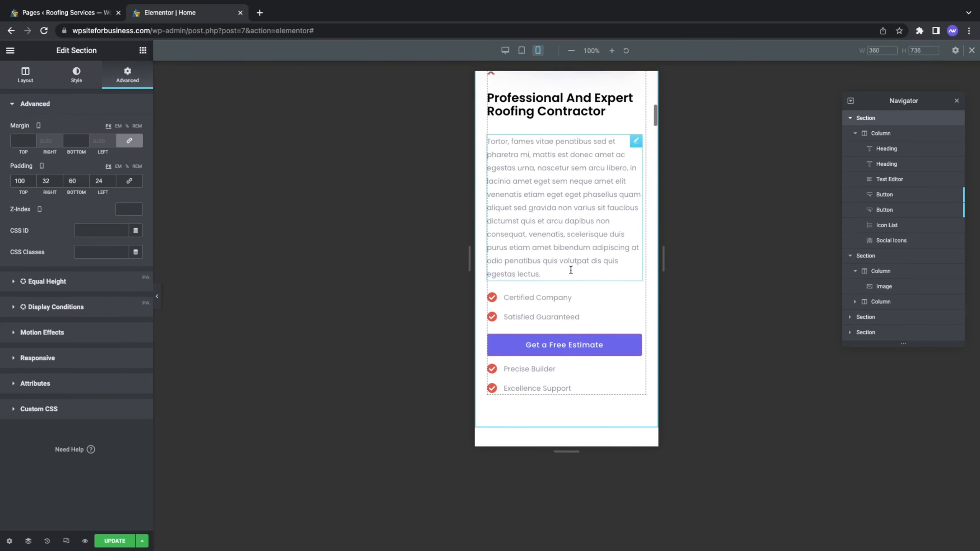
- Set the mobile top padding of the column containing the "Your Hometown Roofing Services Provider" heading to 50 px
scroll(571, 273, down, 10)
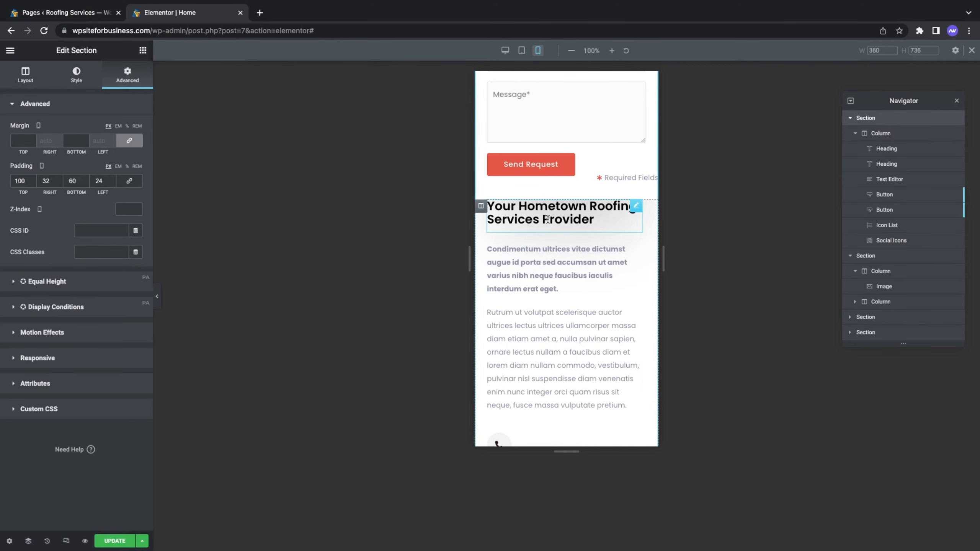
scroll(510, 267, down, 2)
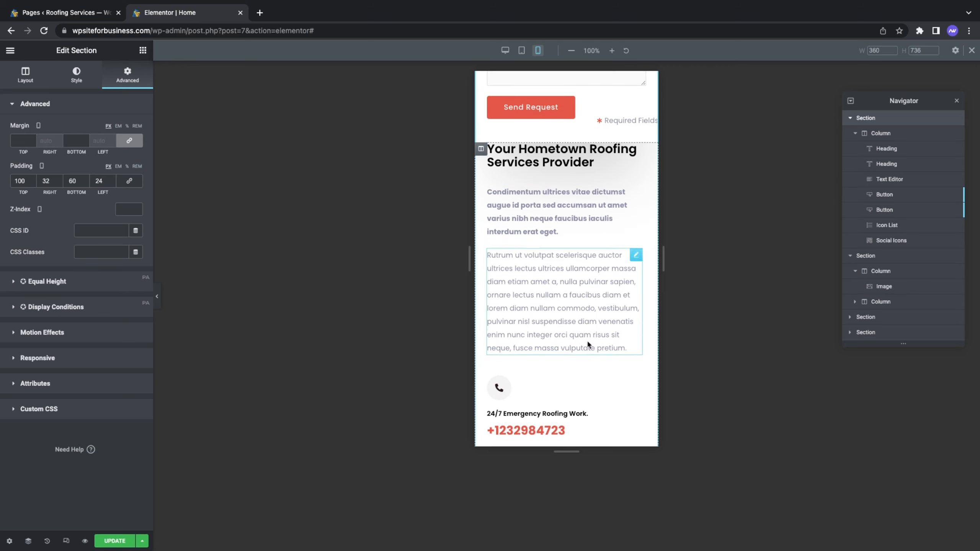
scroll(586, 340, up, 3)
scroll(534, 165, down, 1)
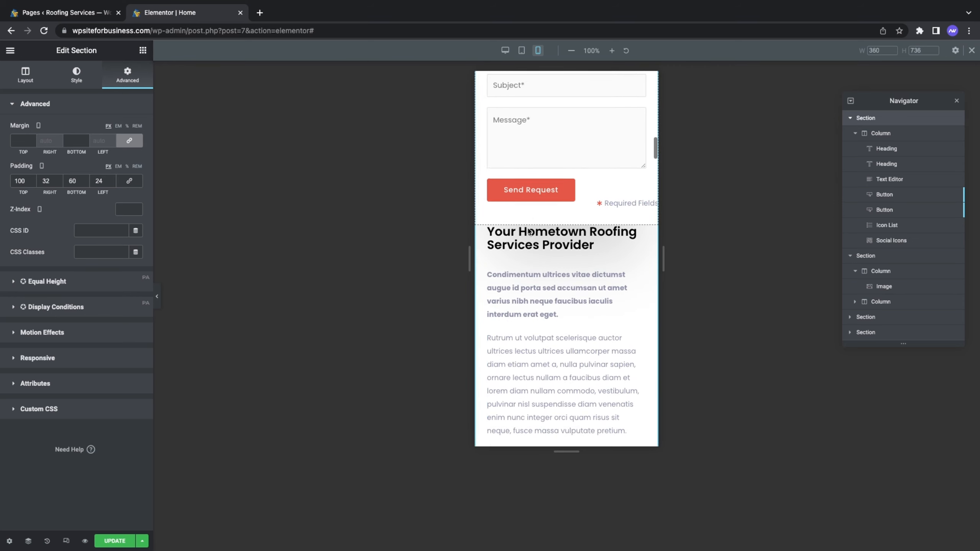
click(480, 216)
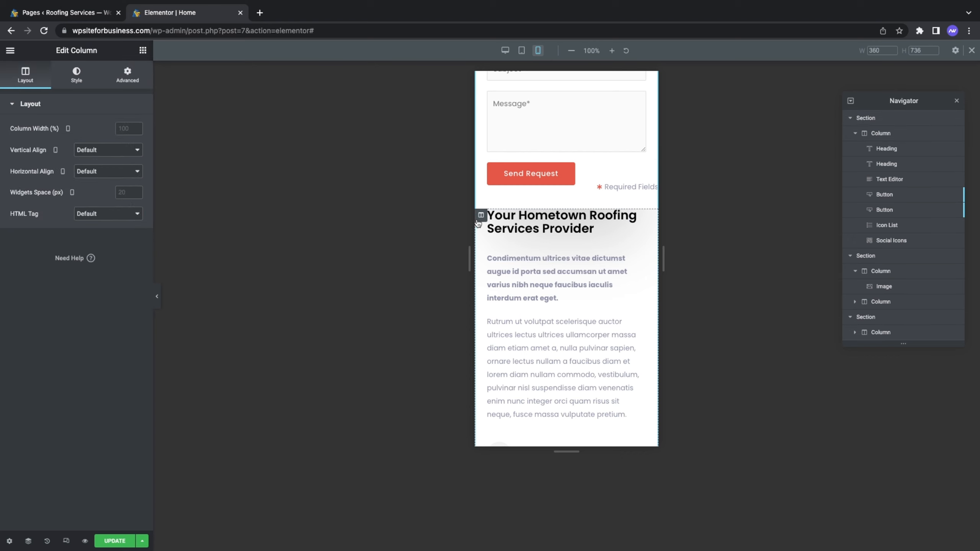
click(128, 75)
click(16, 176)
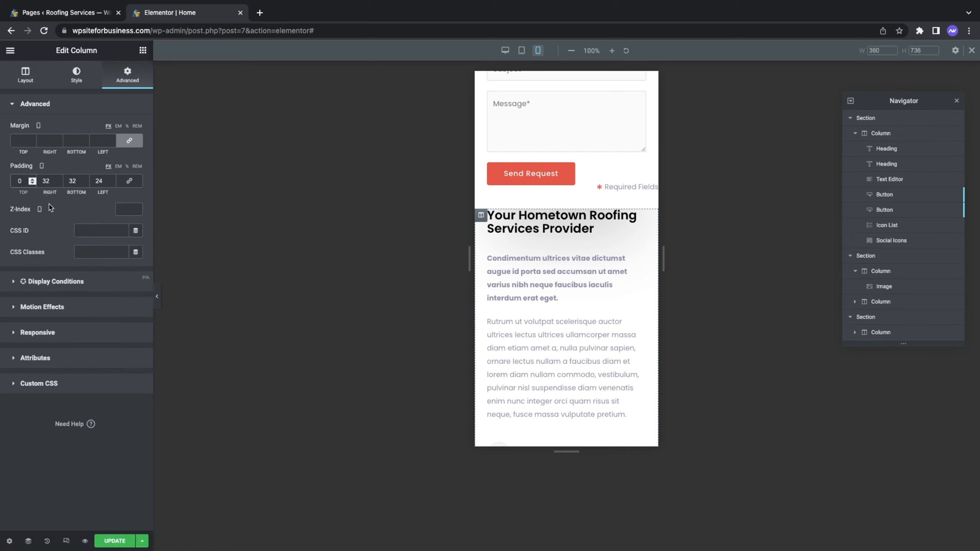
text(5)
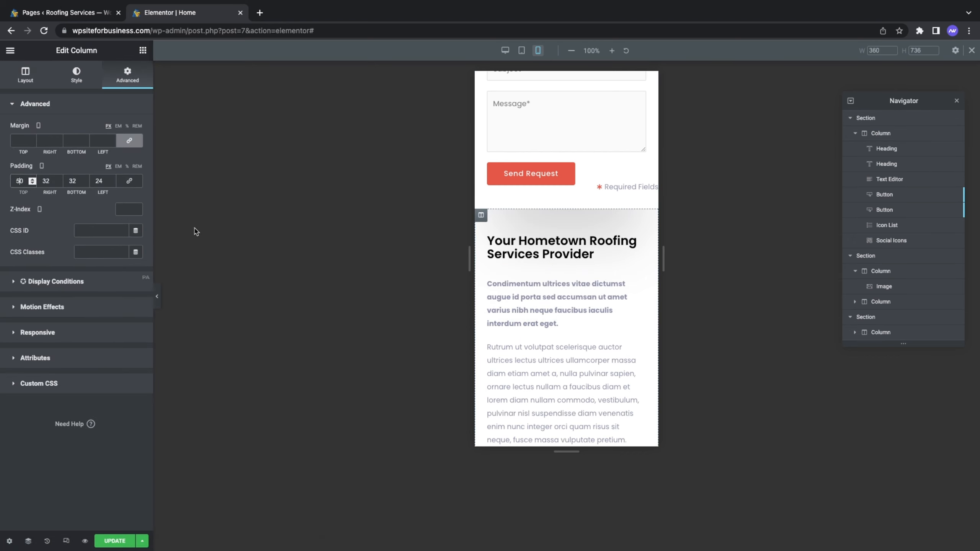
- Examine the mobile layout at full preview width from the "Request A Free Estimate" form through the project counters
click(157, 296)
scroll(536, 288, up, 4)
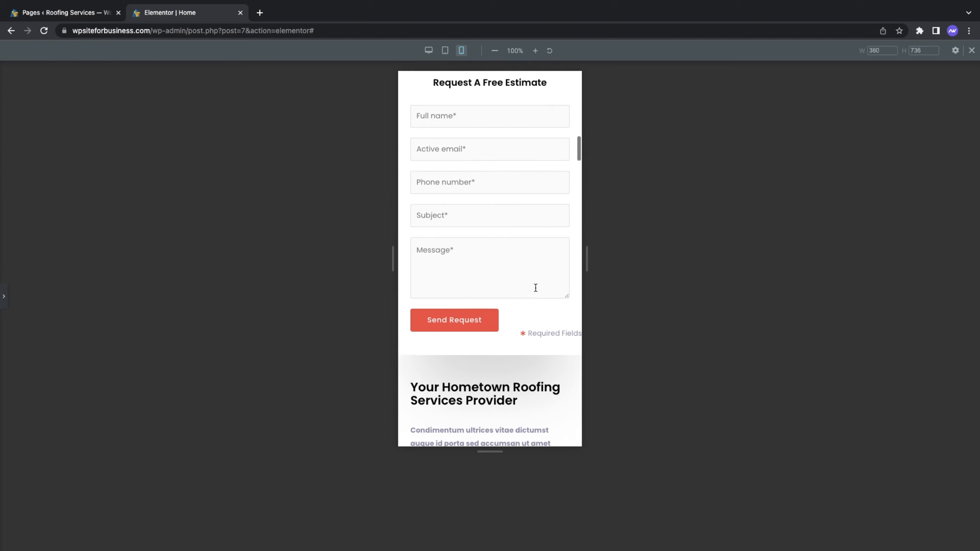
scroll(496, 187, down, 6)
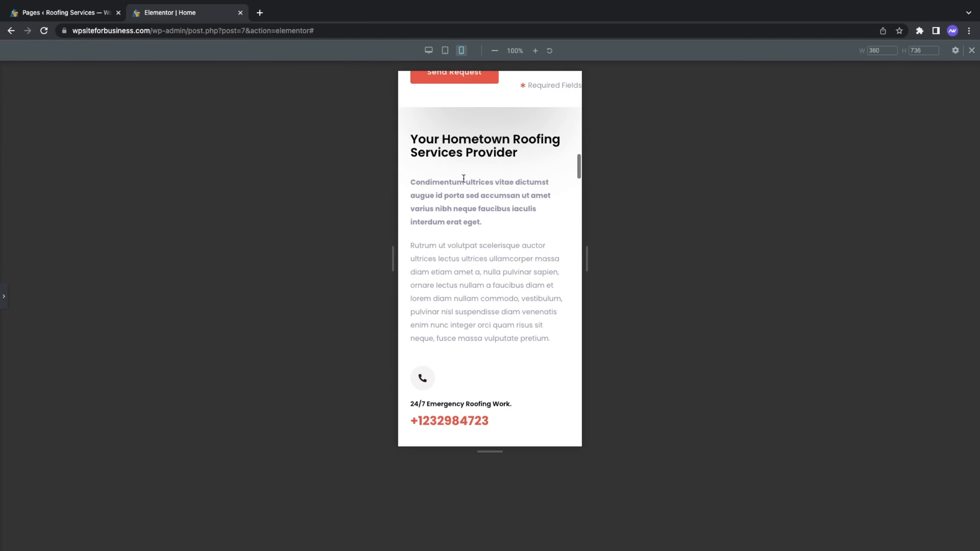
scroll(462, 237, down, 8)
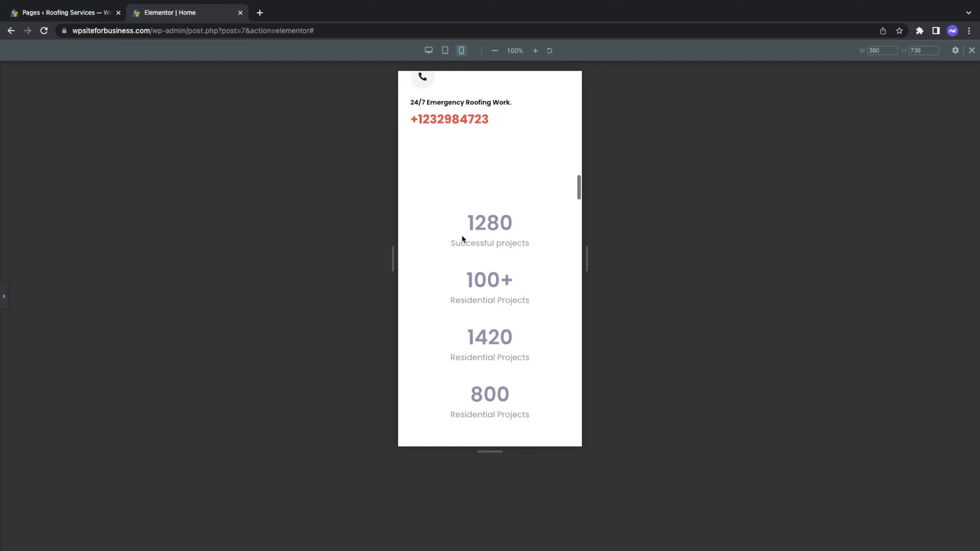
click(4, 296)
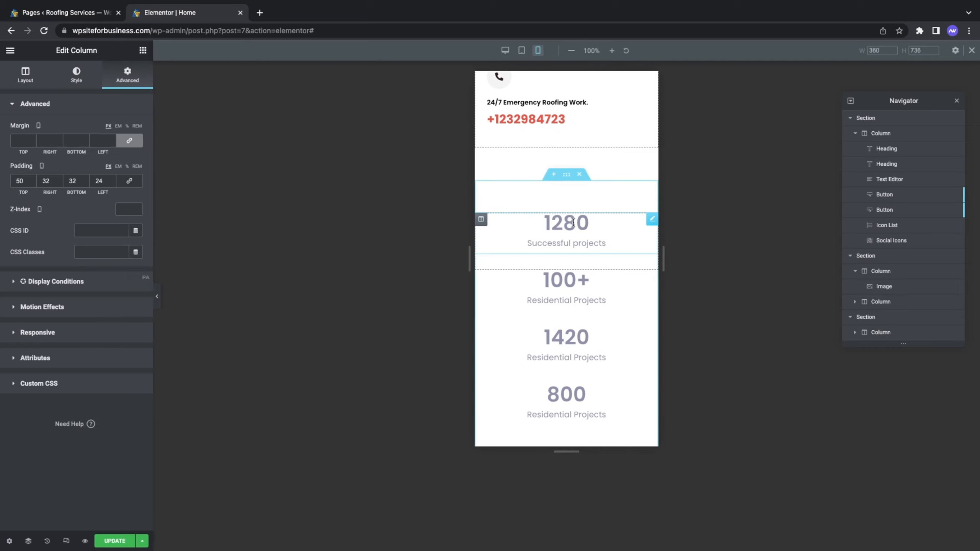
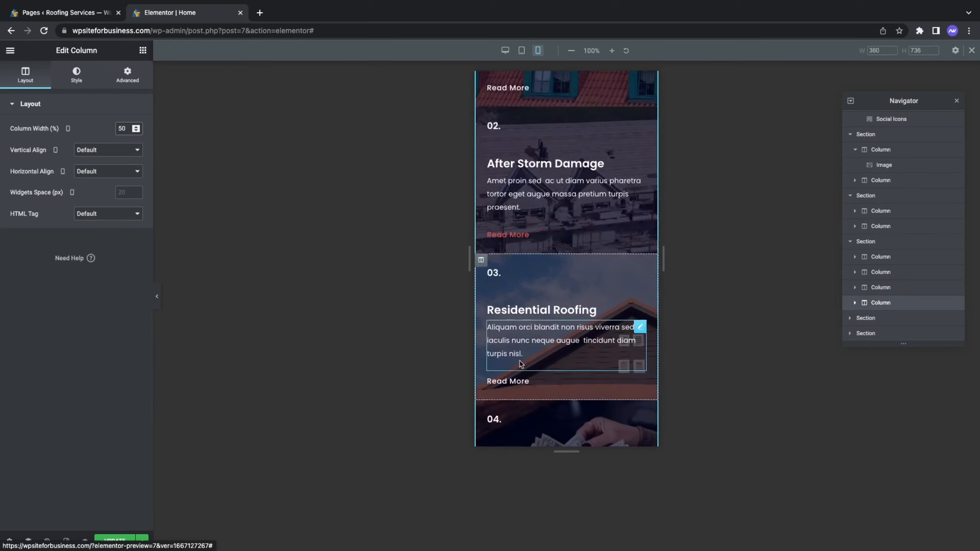
- Set the mobile font size of the red quote heading in the client testimonial section to 16 px
scroll(550, 282, down, 6)
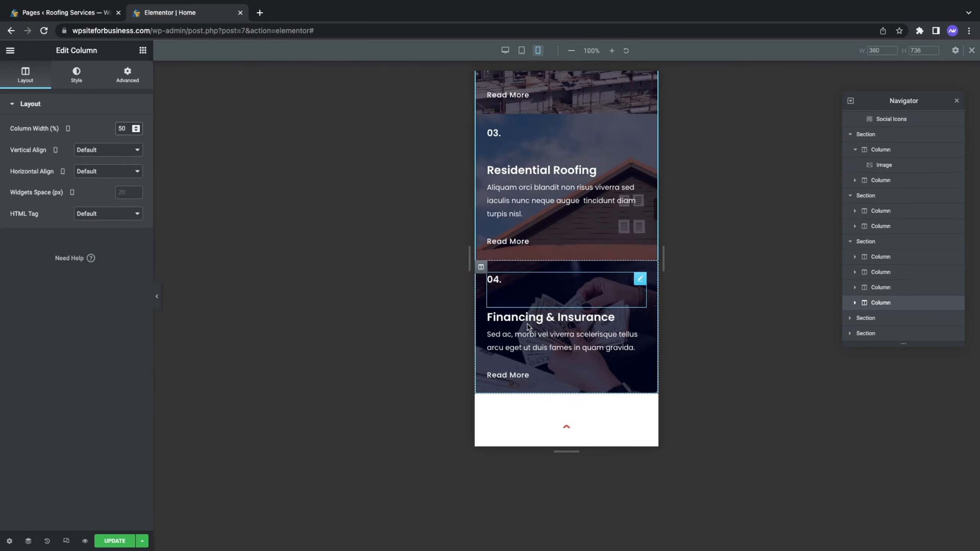
scroll(528, 326, down, 7)
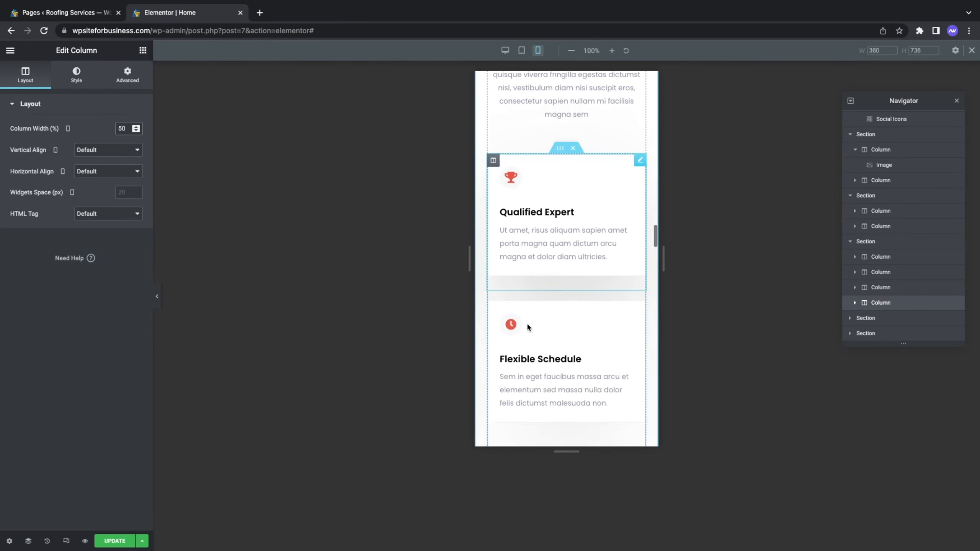
scroll(528, 327, down, 10)
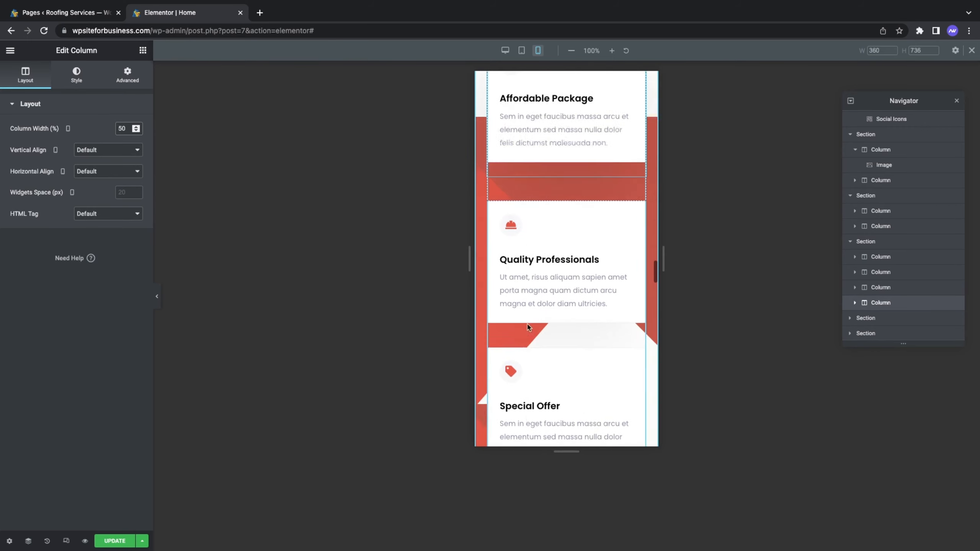
scroll(529, 326, down, 3)
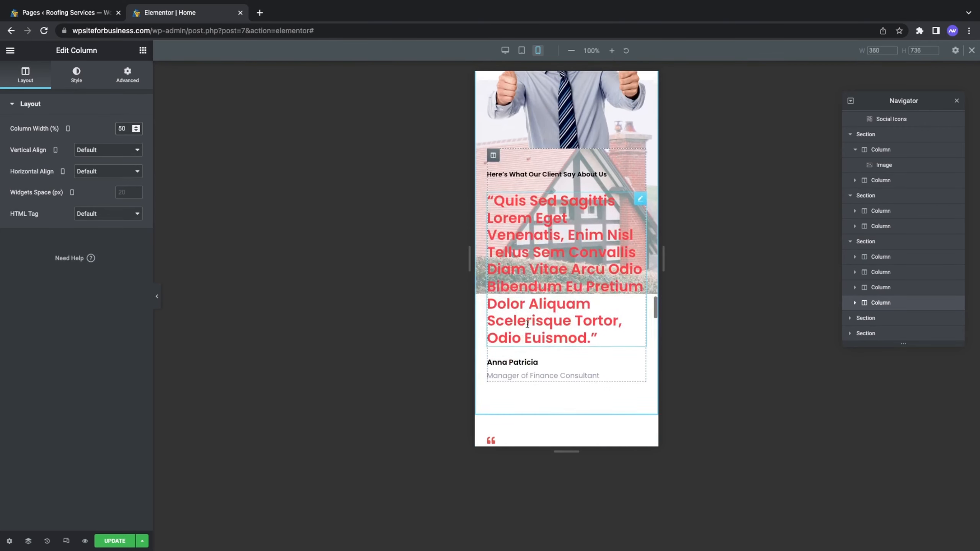
click(529, 326)
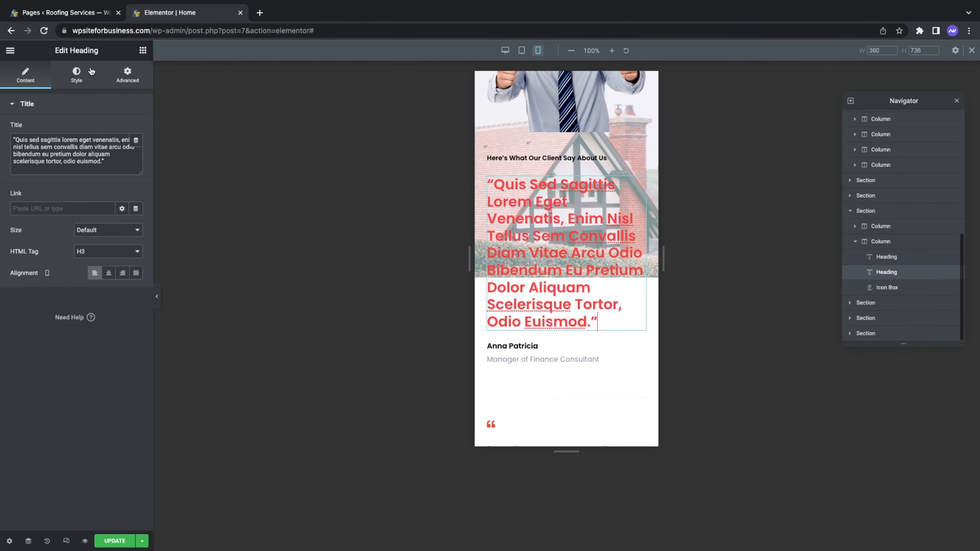
click(77, 75)
click(136, 150)
click(118, 232)
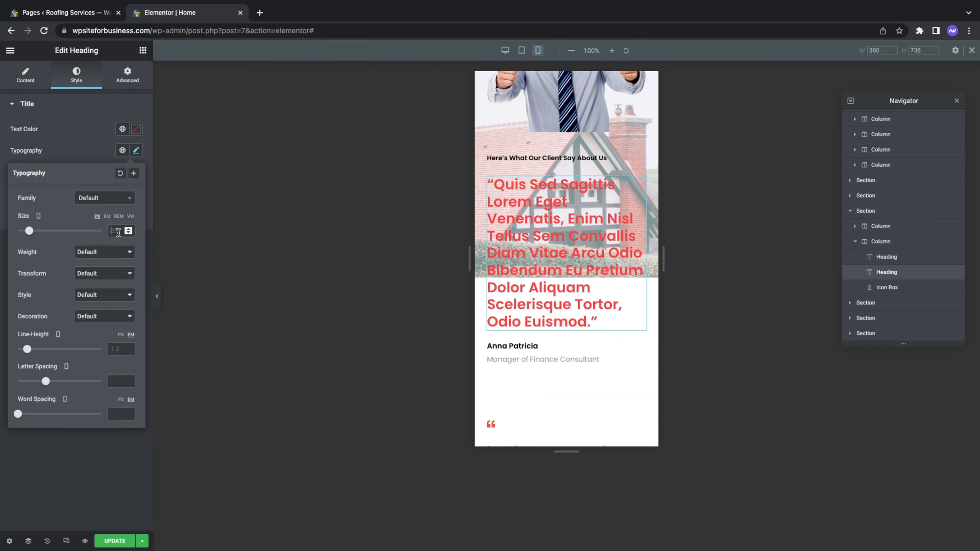
text(17)
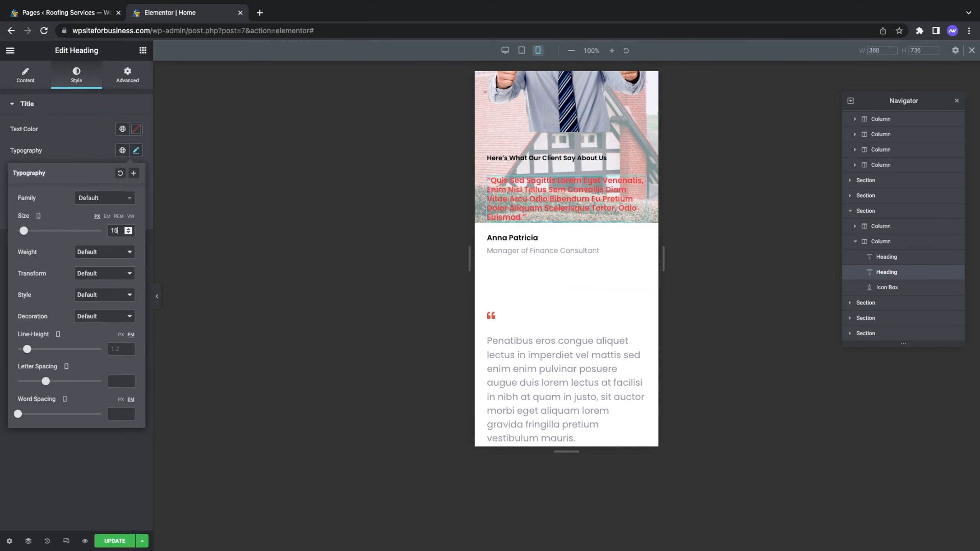
key(Down)
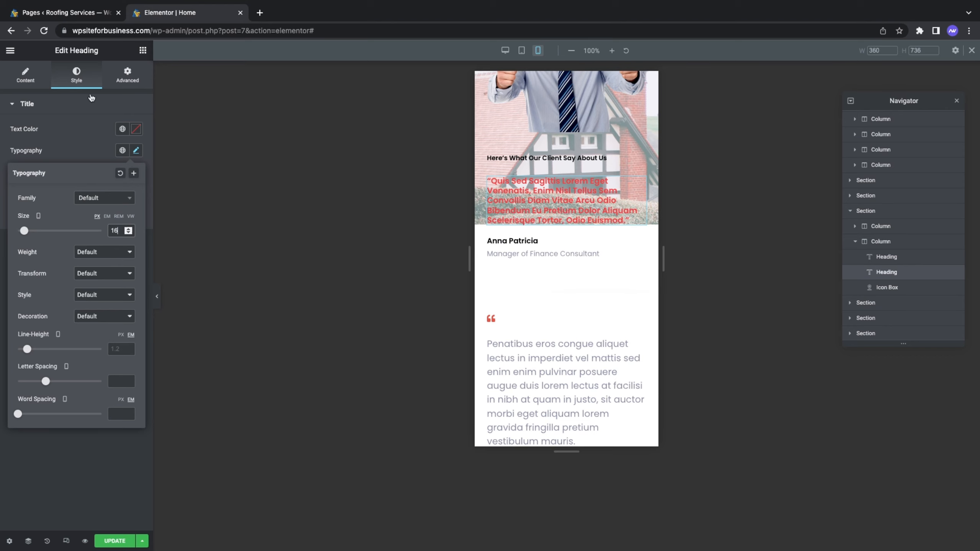
- Change the text color of the testimonial quote heading to black
click(135, 134)
drag(92, 210, 1, 122)
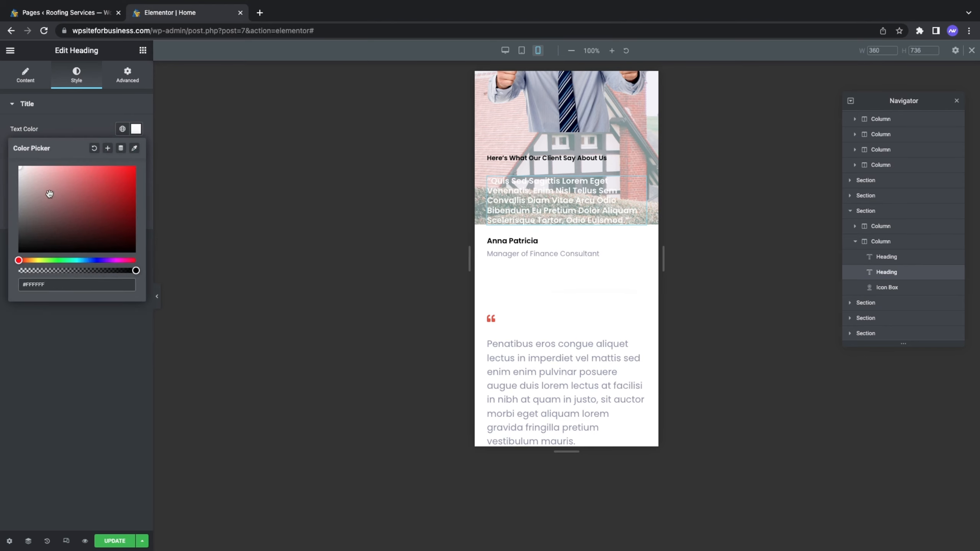
drag(50, 193, 1, 353)
click(52, 394)
- Set the mobile background image size of the client testimonial section to Cover
scroll(519, 313, up, 5)
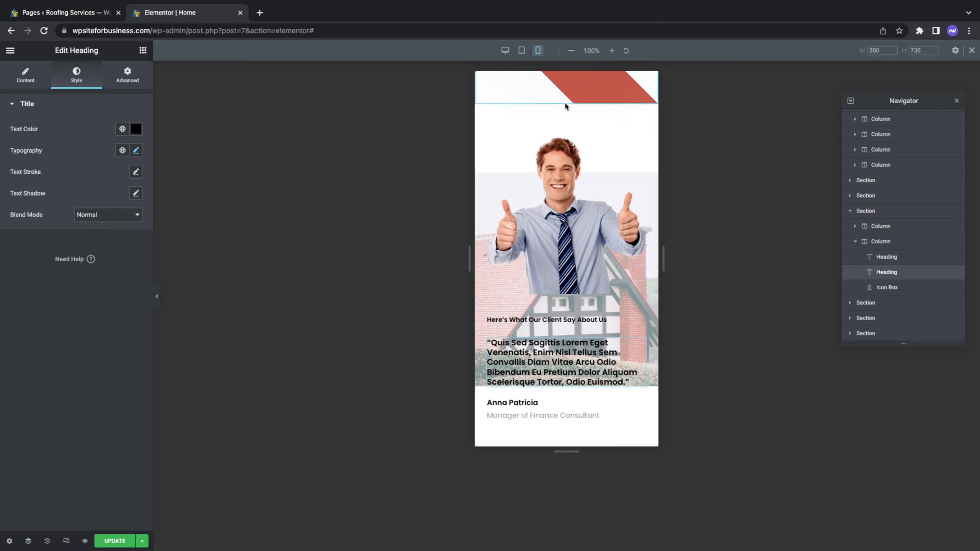
click(566, 100)
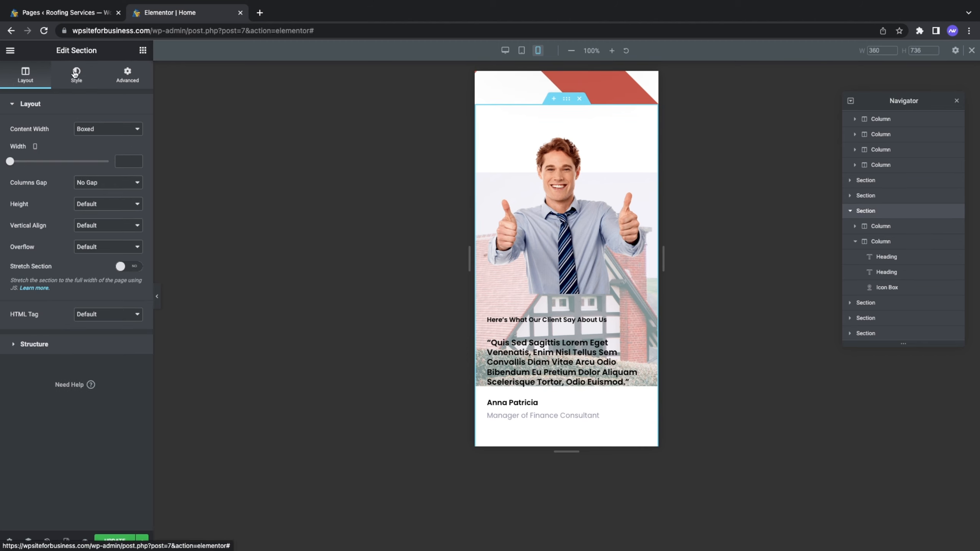
click(89, 75)
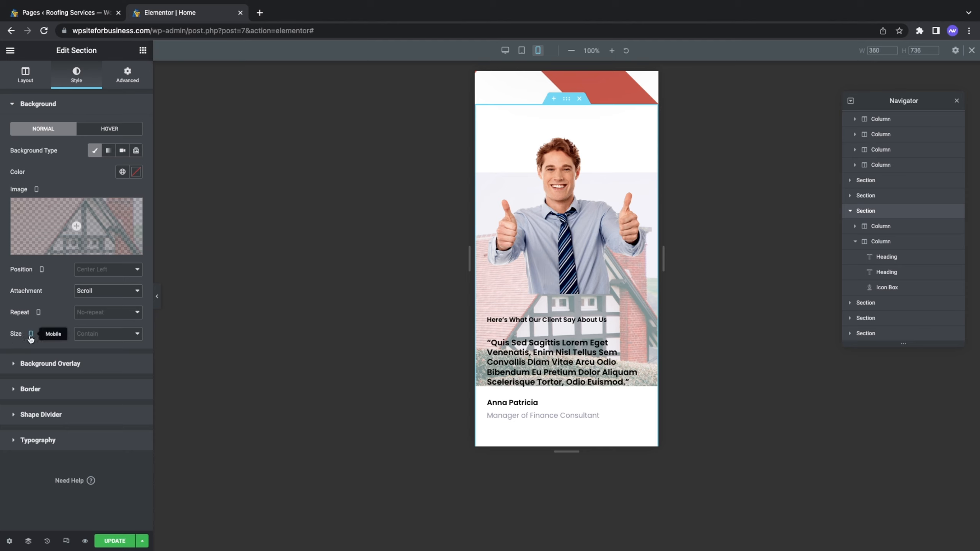
click(117, 334)
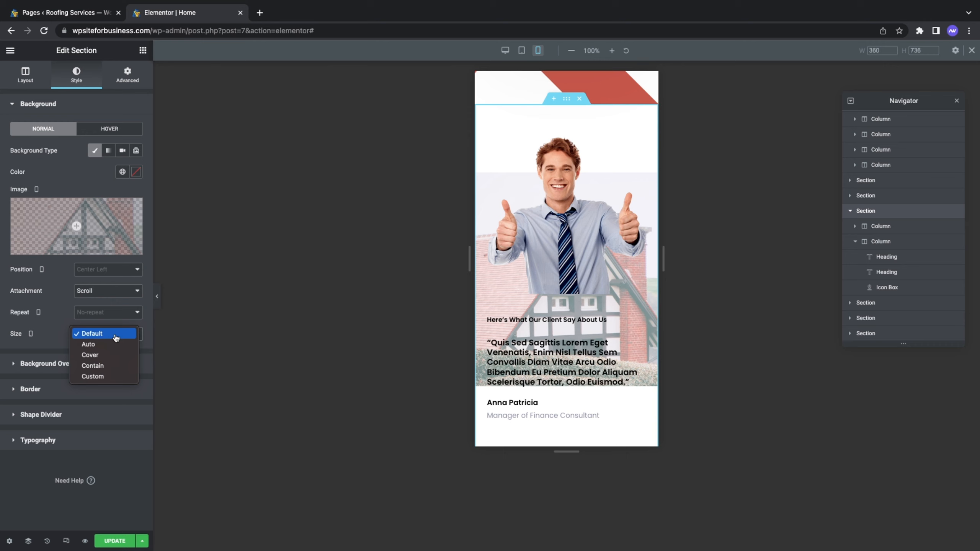
click(105, 357)
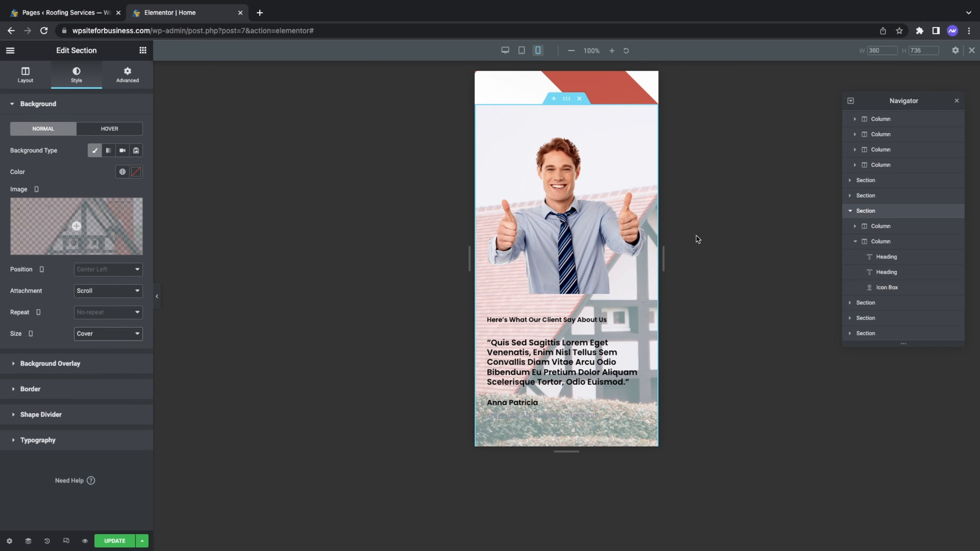
- Try the Cover background size for the testimonial section on desktop, and restore the desktop size to Contain
scroll(610, 226, down, 1)
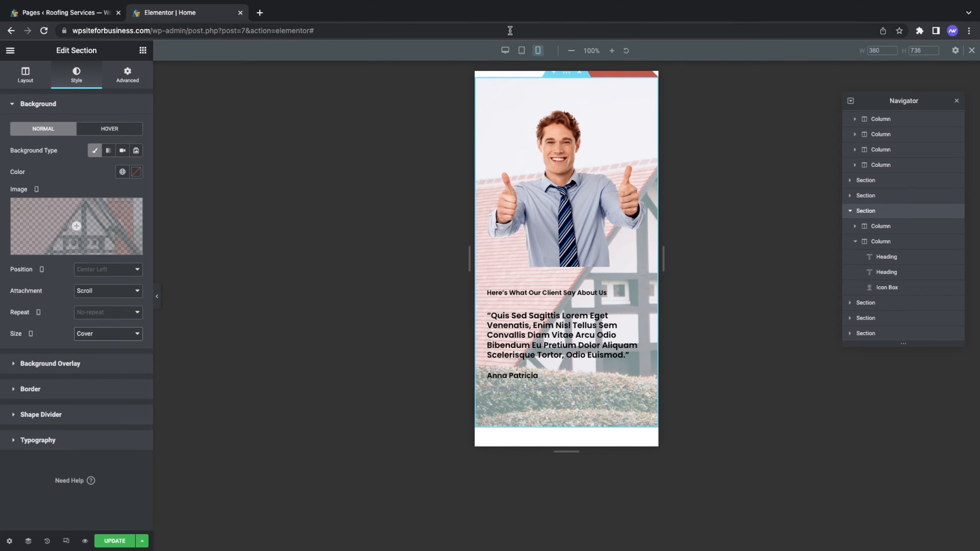
click(505, 51)
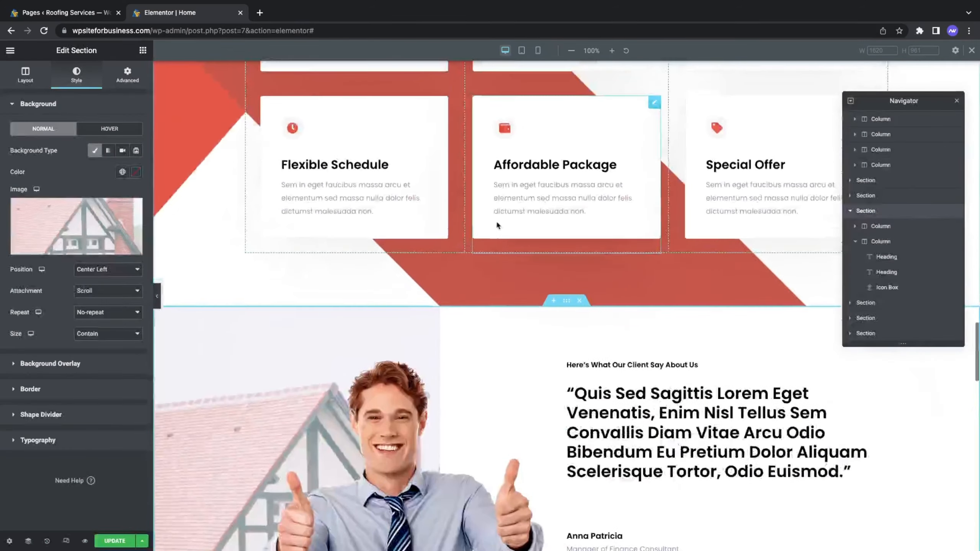
scroll(497, 224, down, 3)
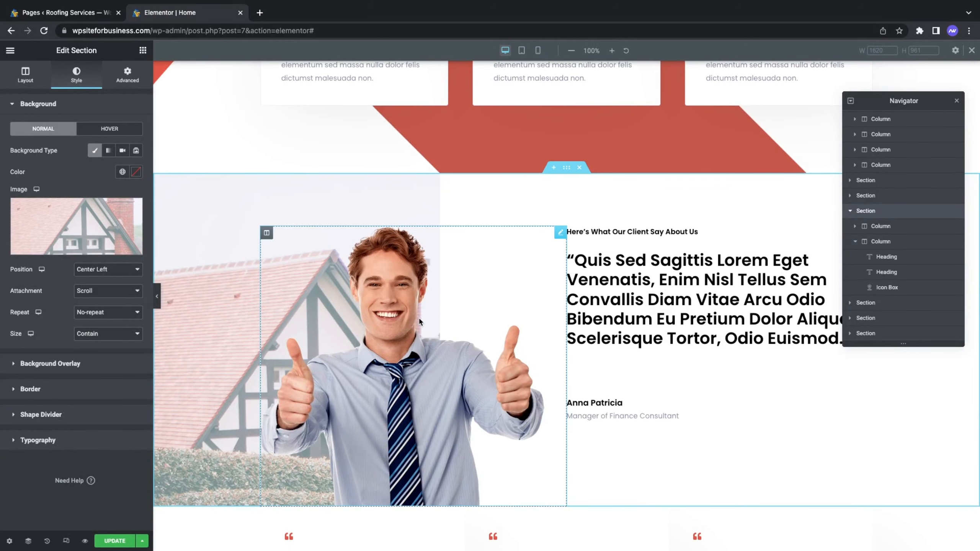
click(106, 338)
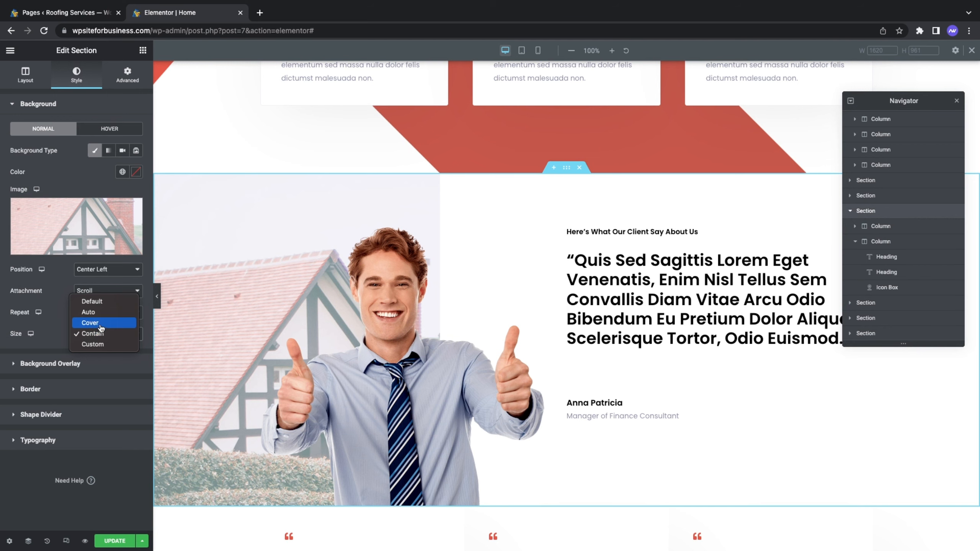
click(100, 326)
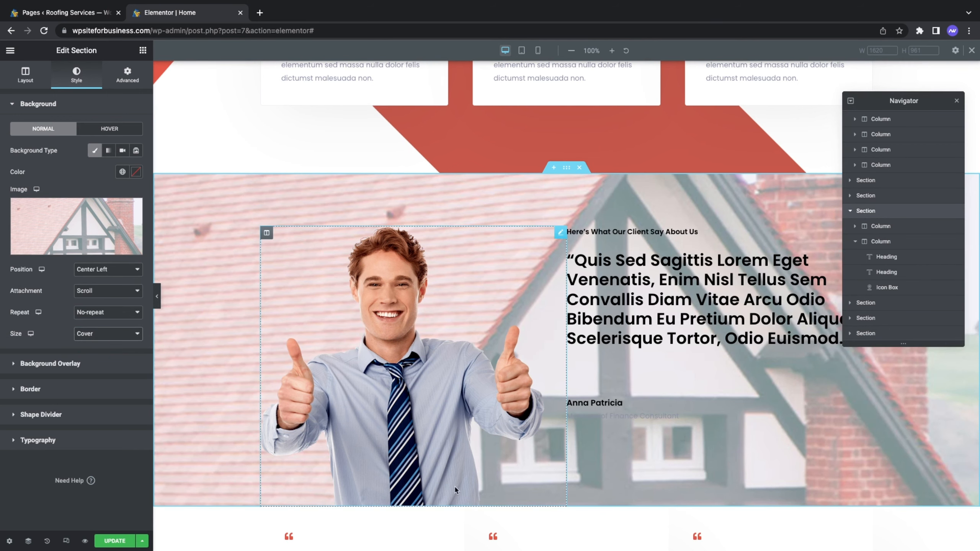
click(93, 335)
click(93, 343)
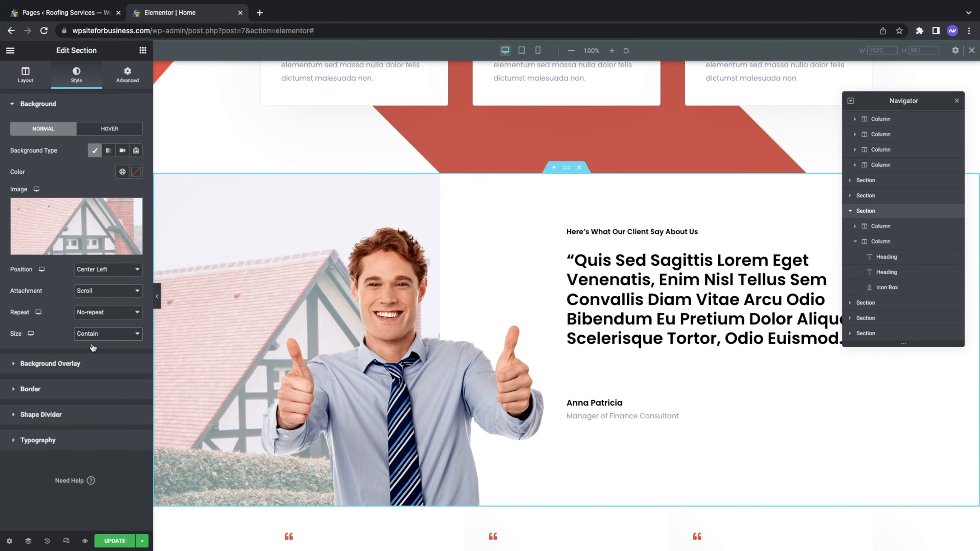
- Move the testimonial text column above the image column of the thumbs-up man in the mobile layout
click(538, 50)
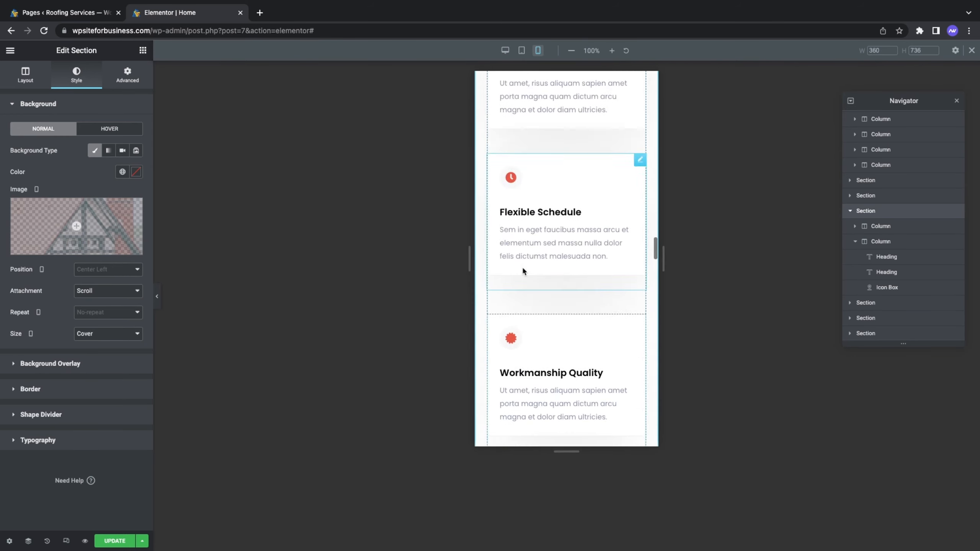
scroll(523, 271, down, 5)
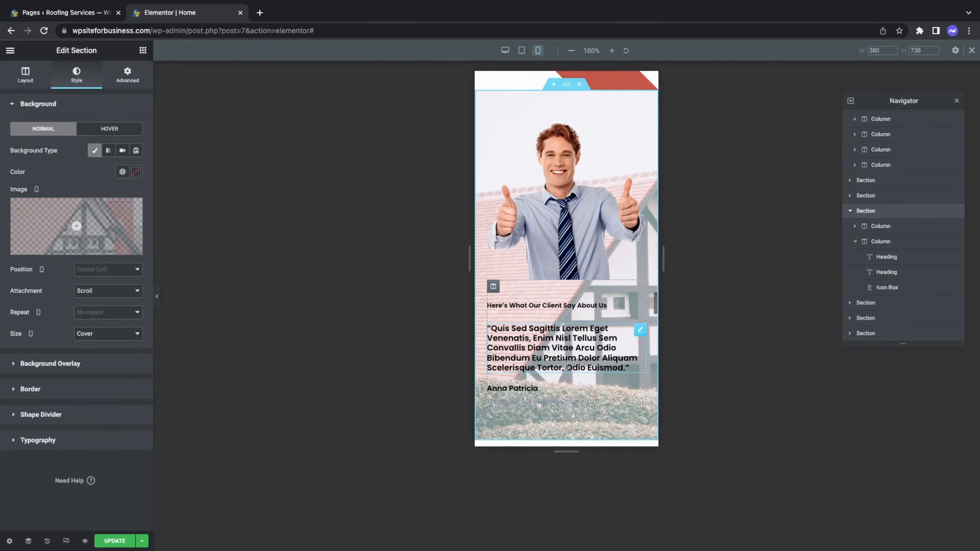
scroll(566, 365, up, 1)
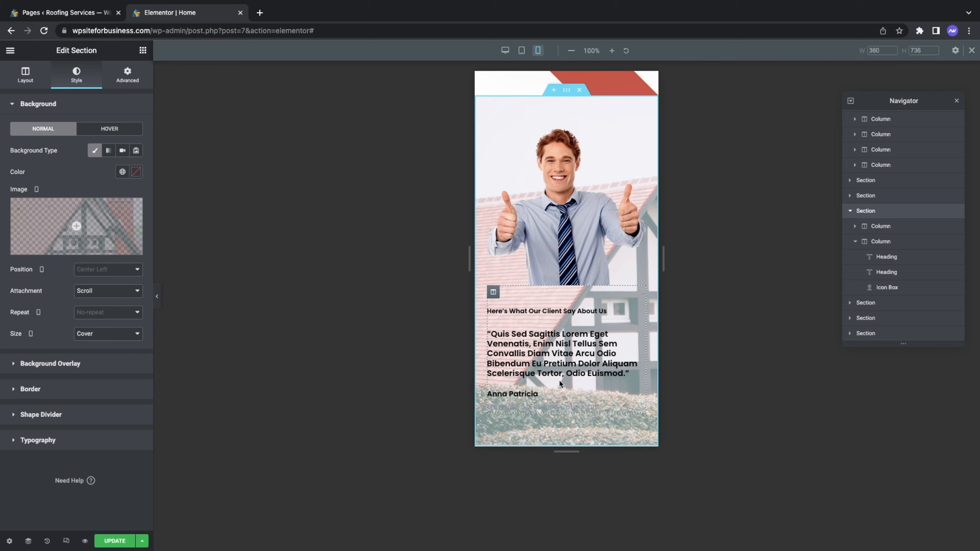
drag(495, 294, 534, 188)
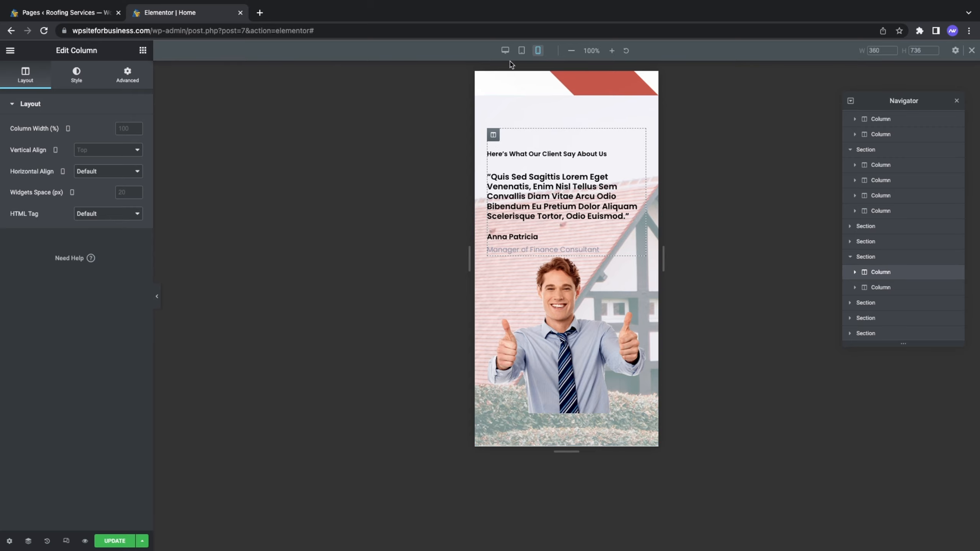
- Check the desktop layout, and move the thumbs-up man's image column back above the testimonial text column in the mobile layout
click(505, 50)
scroll(520, 231, up, 10)
click(538, 50)
scroll(614, 172, down, 10)
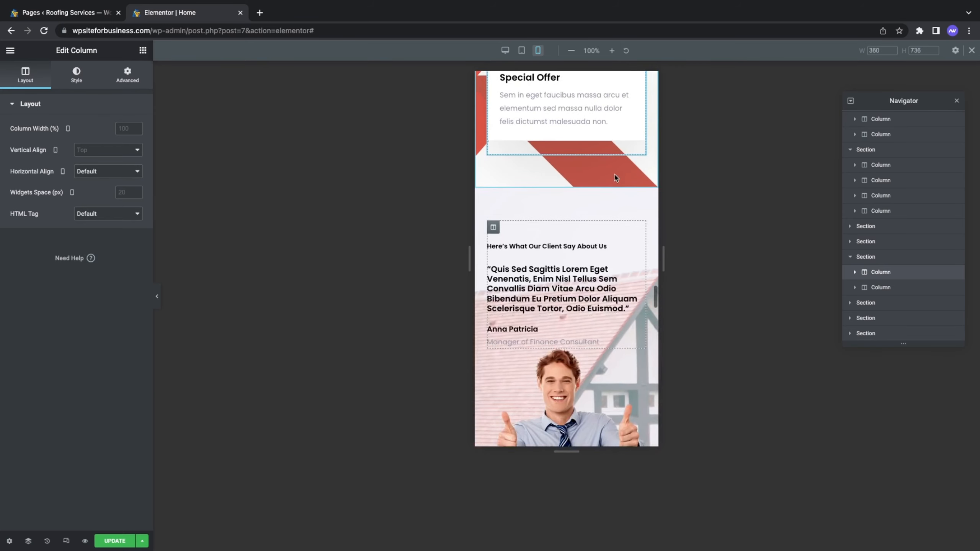
drag(493, 188, 513, 382)
scroll(546, 272, down, 2)
scroll(549, 278, down, 1)
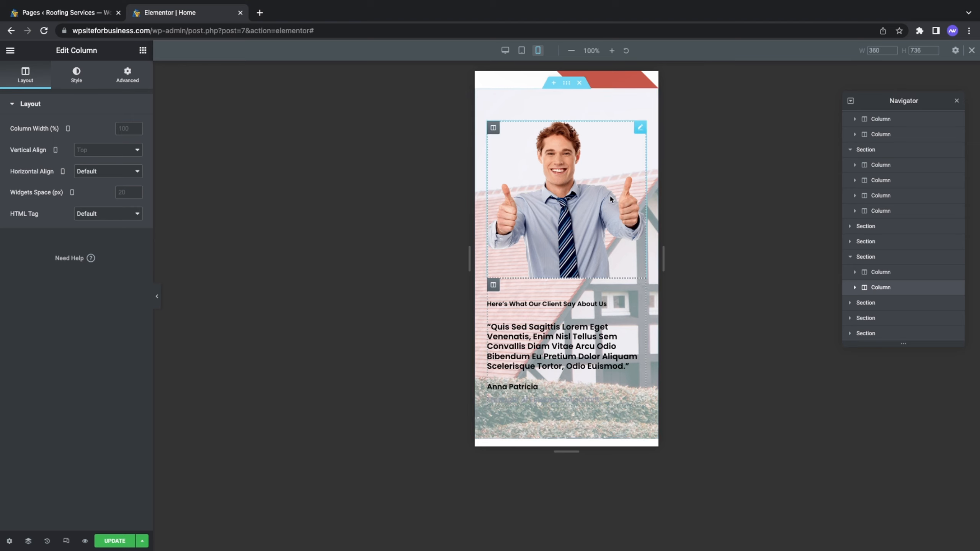
- Turn on Reverse Columns (Mobile) in the testimonial section's responsive settings
click(566, 86)
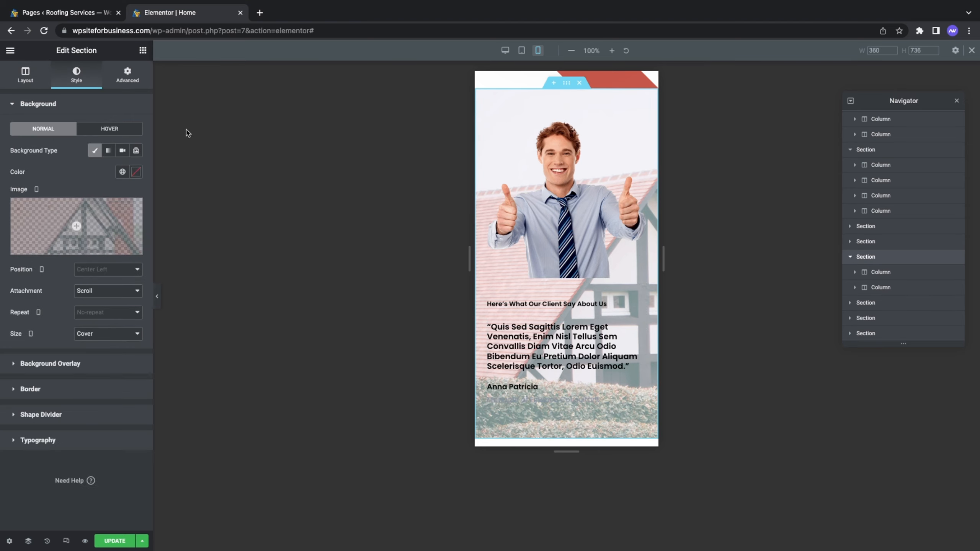
click(128, 77)
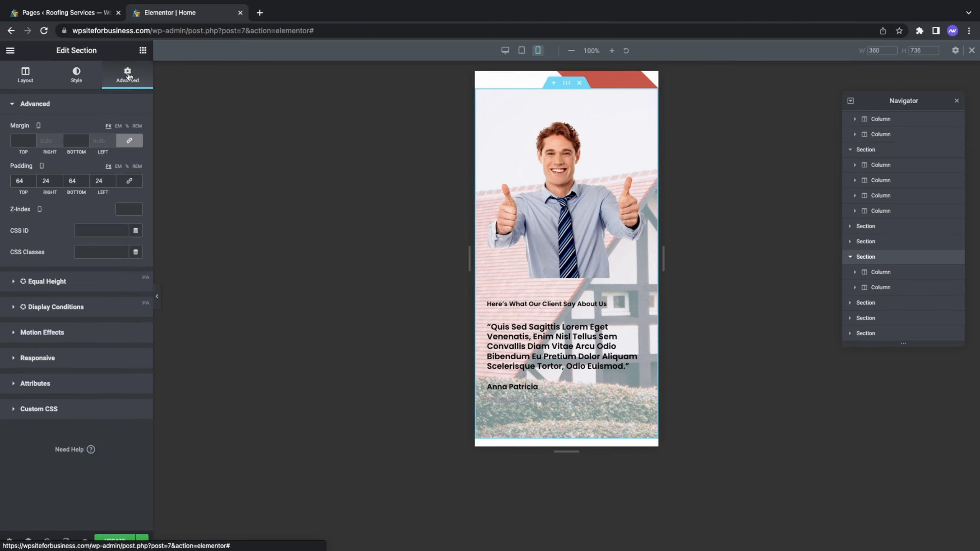
click(74, 366)
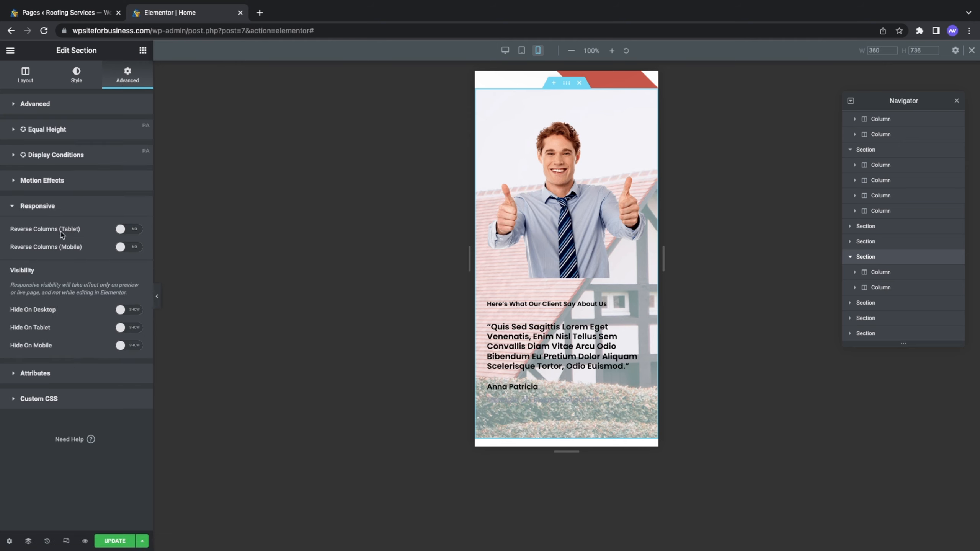
click(128, 247)
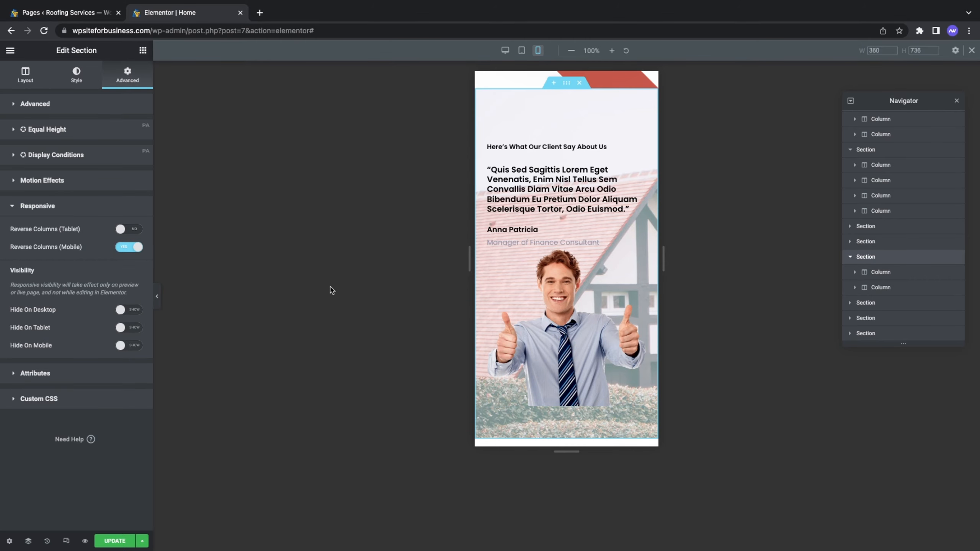
- Compare the column order of the client testimonial section in the desktop and mobile layouts
click(505, 50)
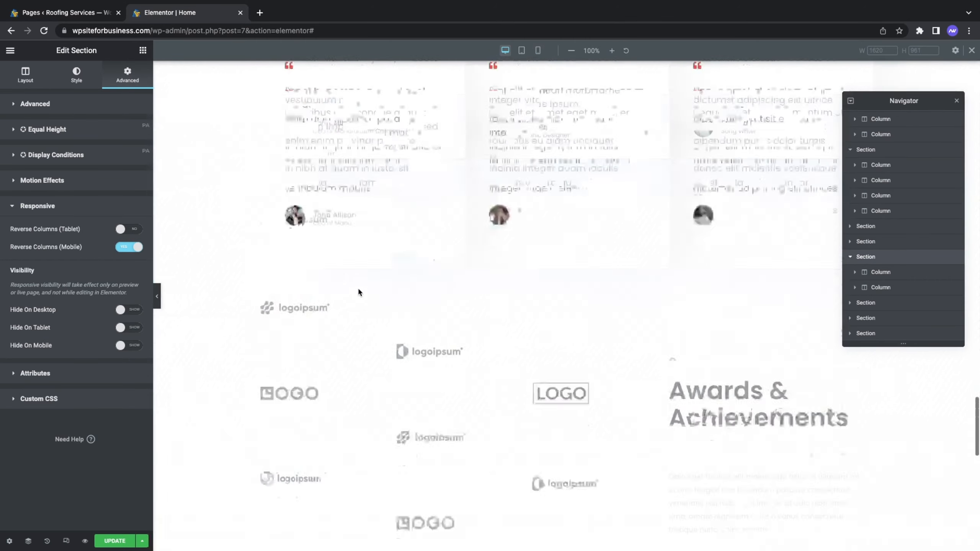
scroll(442, 292, down, 4)
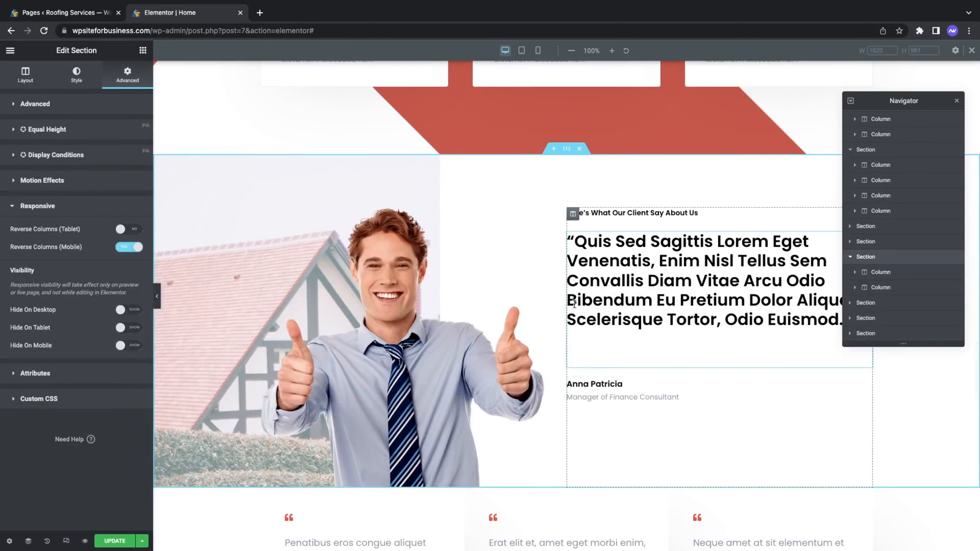
click(538, 50)
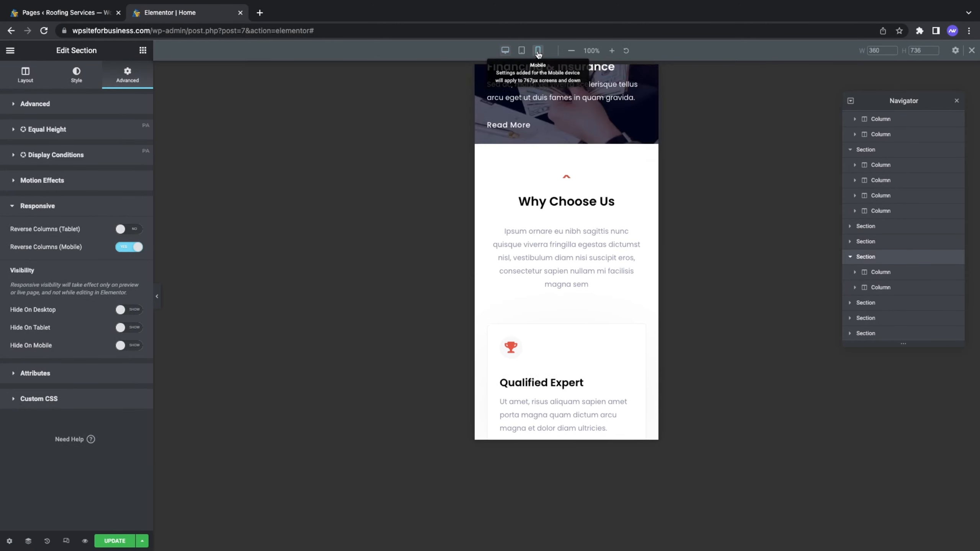
scroll(590, 242, down, 5)
scroll(590, 242, down, 10)
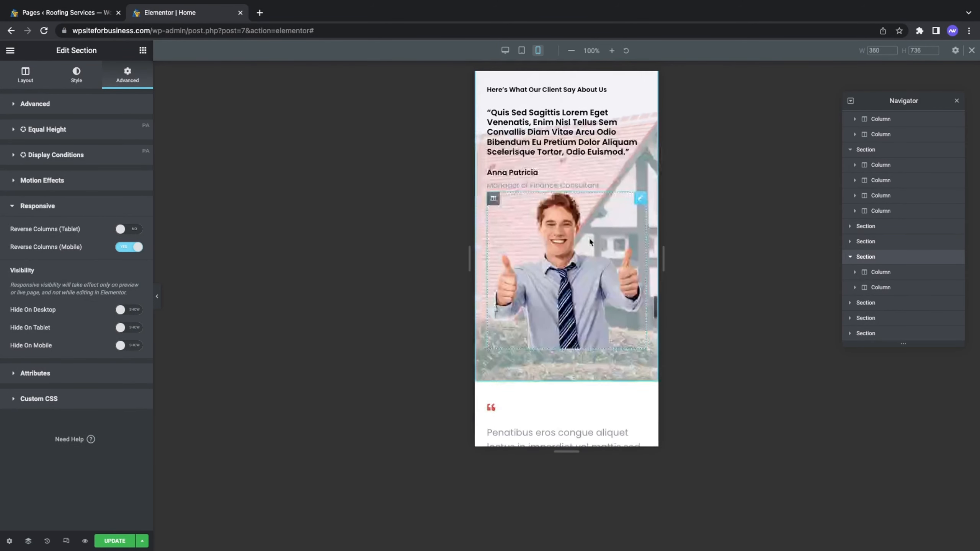
scroll(540, 171, up, 1)
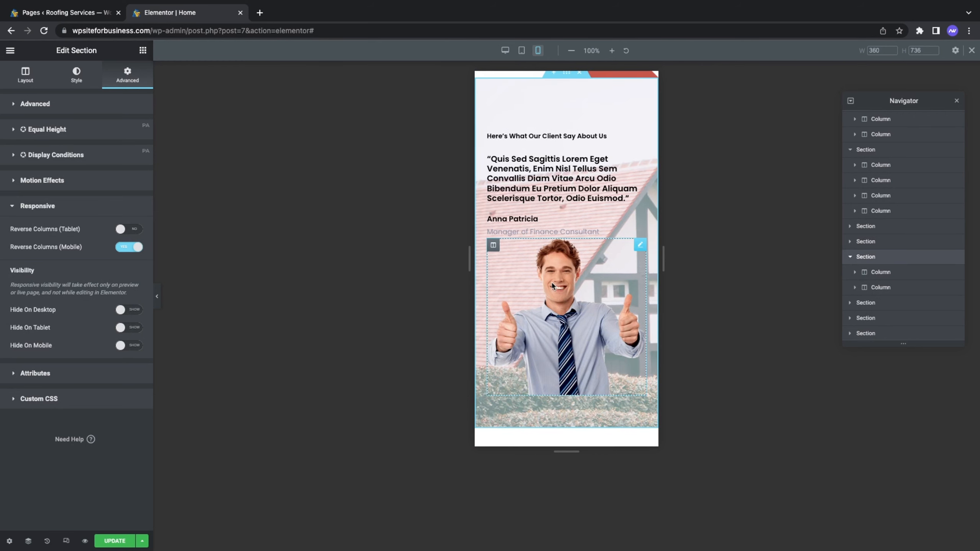
scroll(562, 304, up, 1)
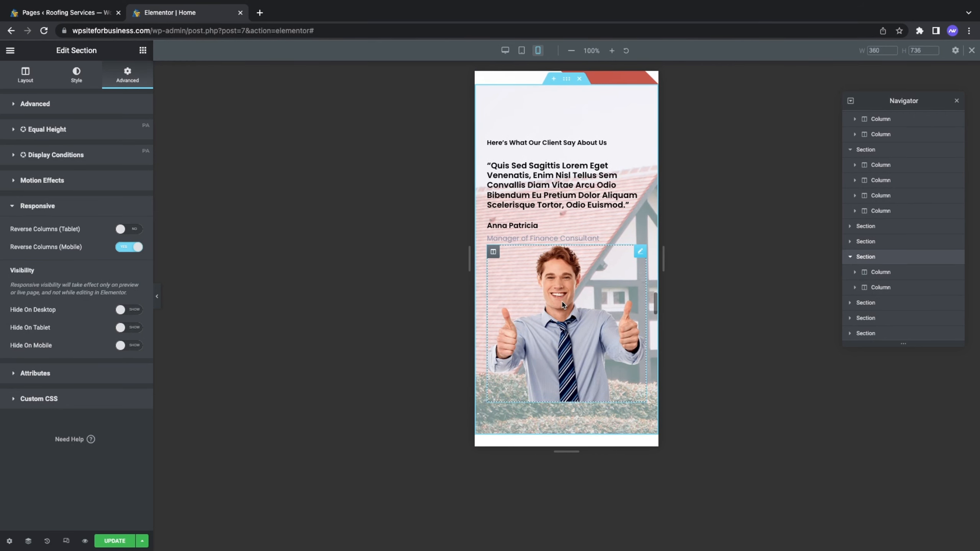
scroll(551, 220, down, 9)
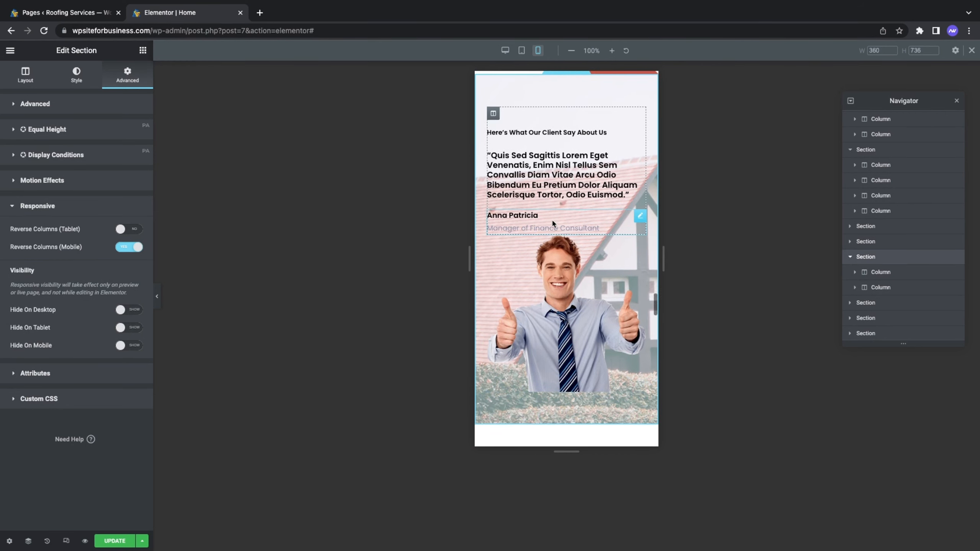
scroll(553, 224, up, 8)
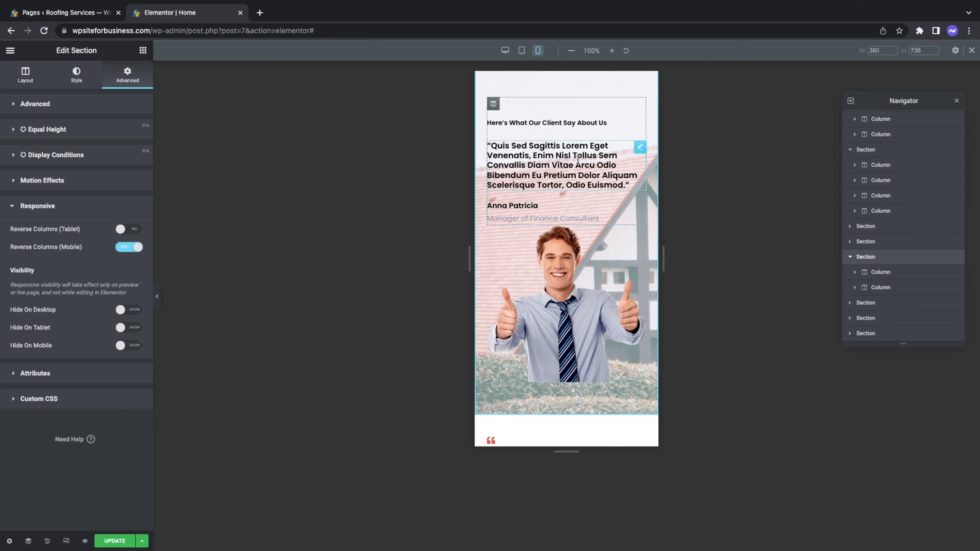
scroll(576, 188, down, 8)
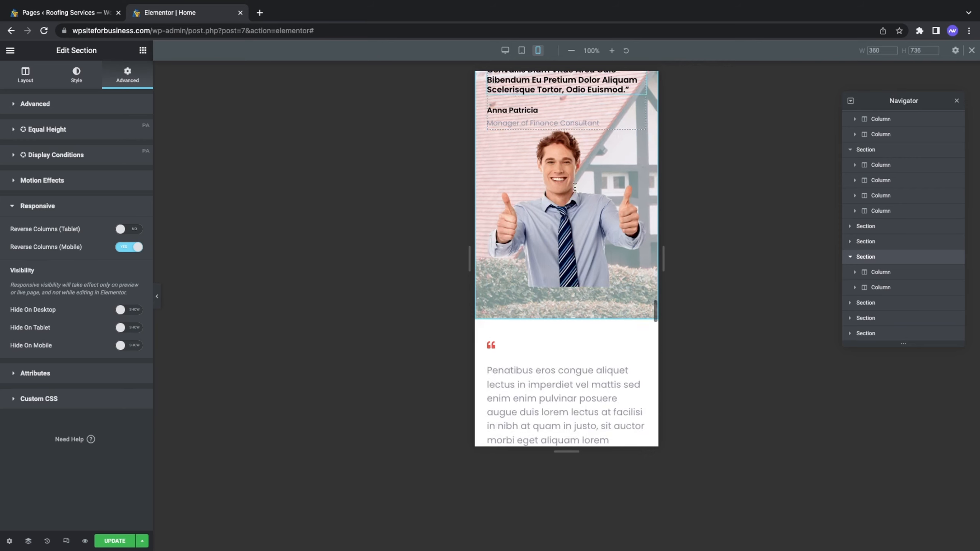
- Turn off Hide On Mobile for the section with the client logos and Awards & Achievements
scroll(575, 189, down, 10)
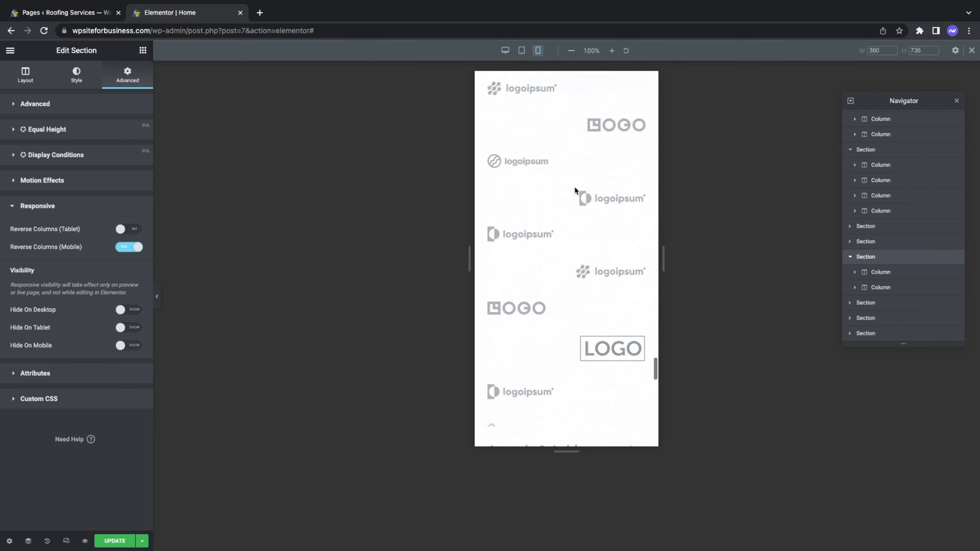
scroll(575, 189, down, 8)
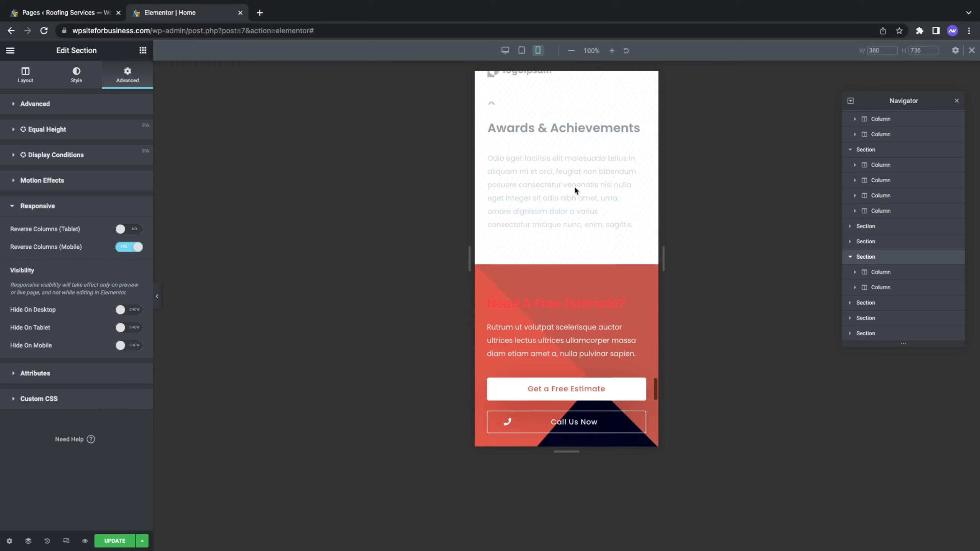
scroll(575, 187, up, 7)
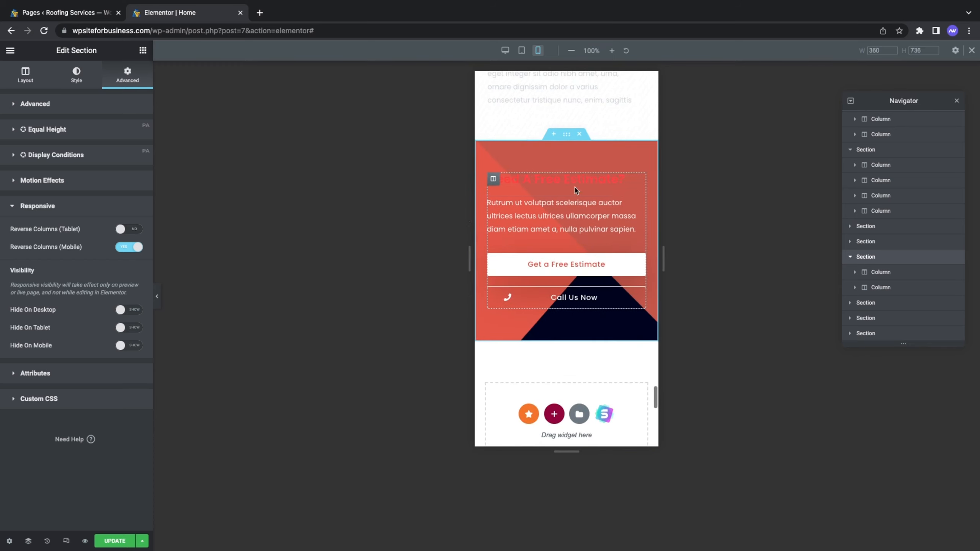
scroll(566, 224, up, 3)
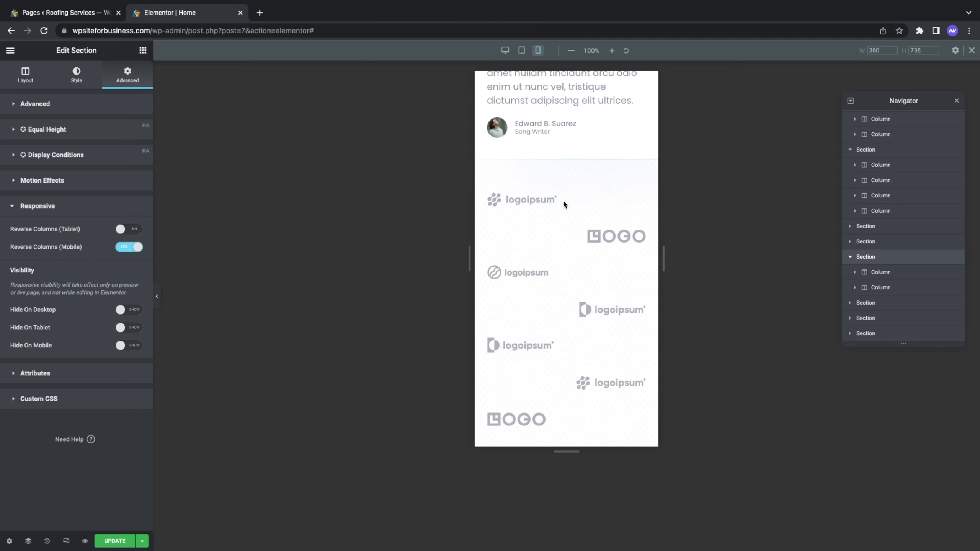
click(567, 162)
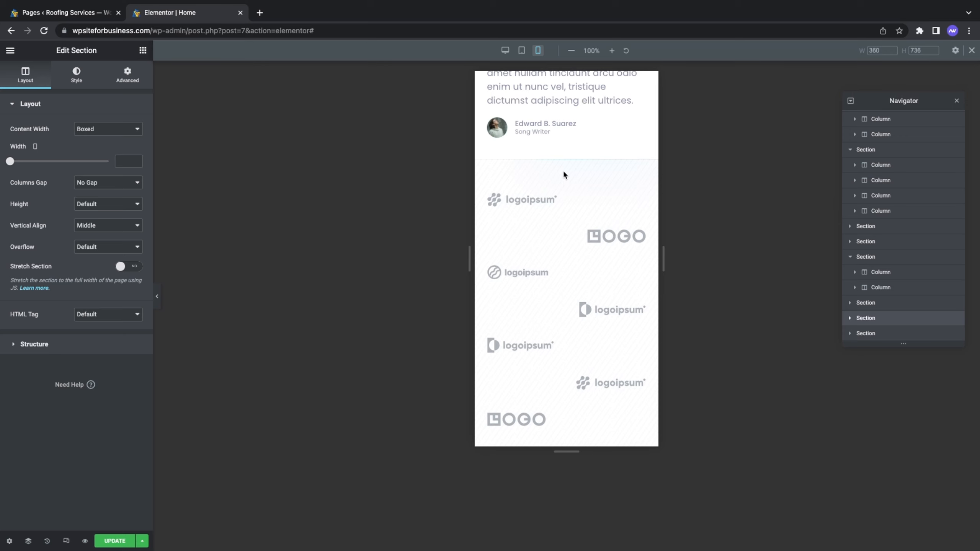
click(126, 72)
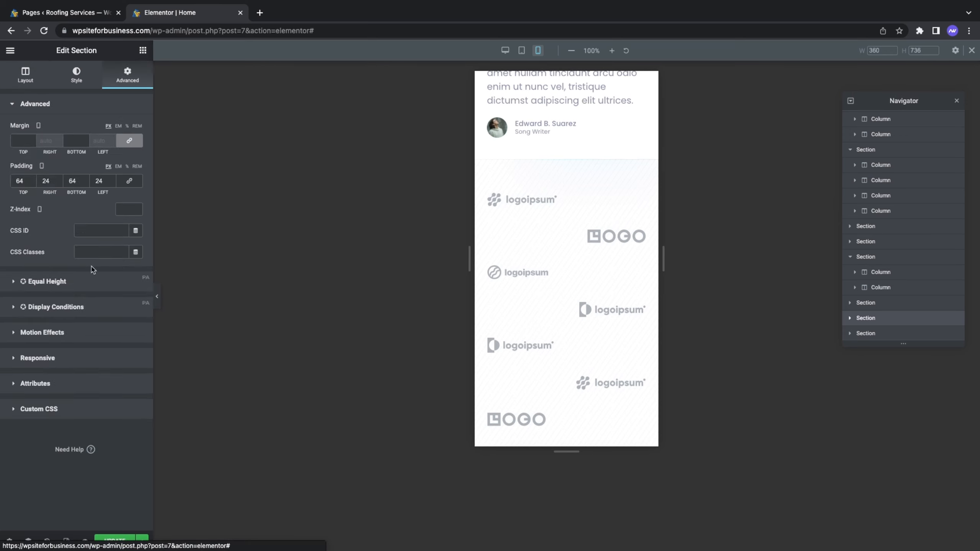
click(49, 358)
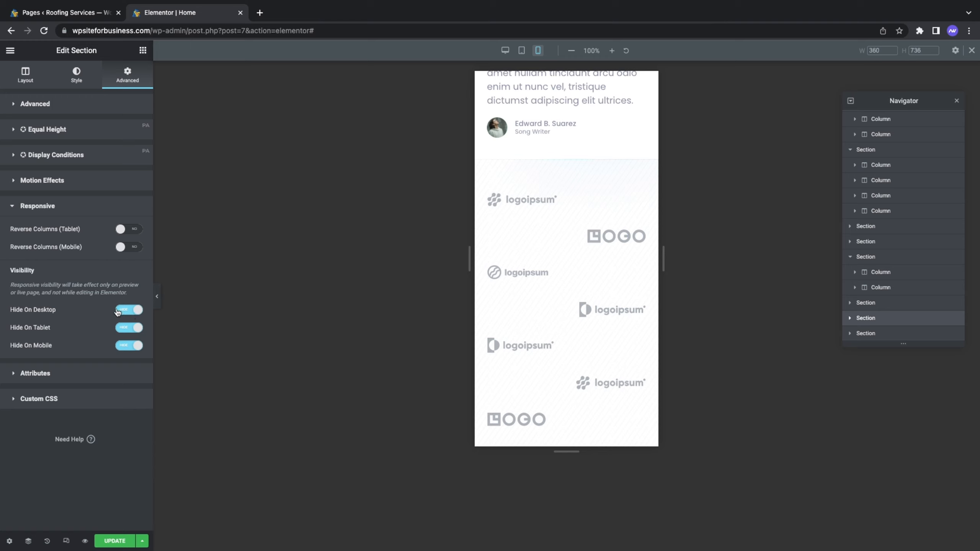
click(133, 346)
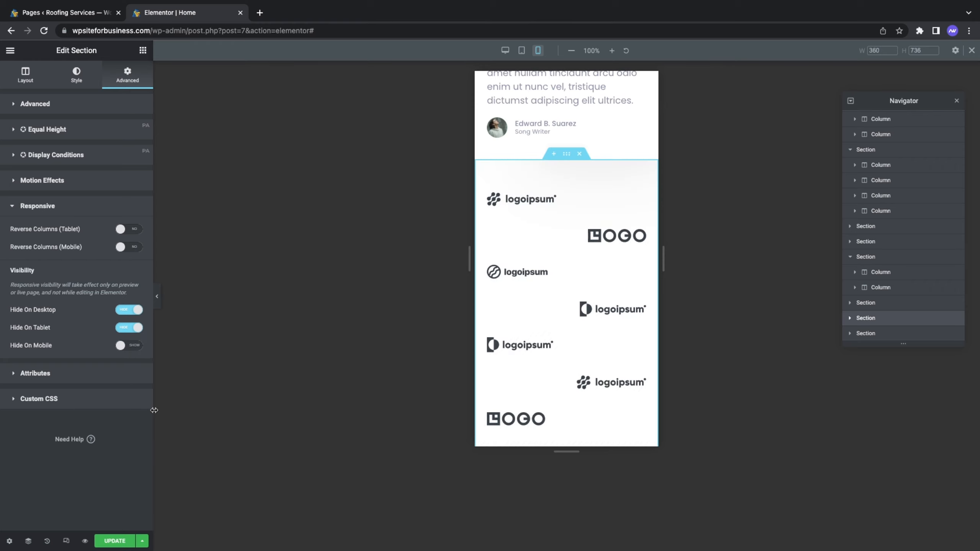
- Update the page, open its preview and inspect it with the browser's responsive device view
click(119, 542)
click(85, 541)
scroll(569, 153, down, 10)
right_click(902, 191)
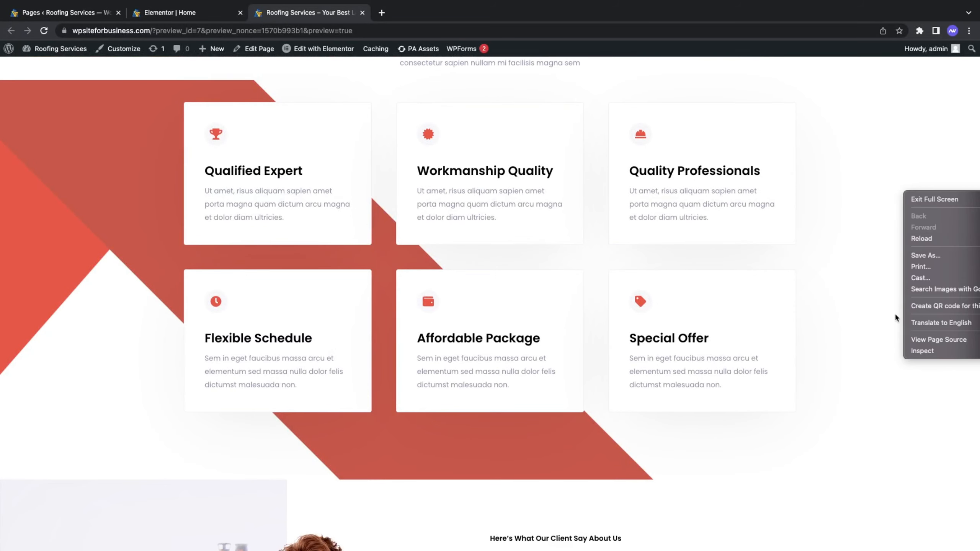
click(913, 349)
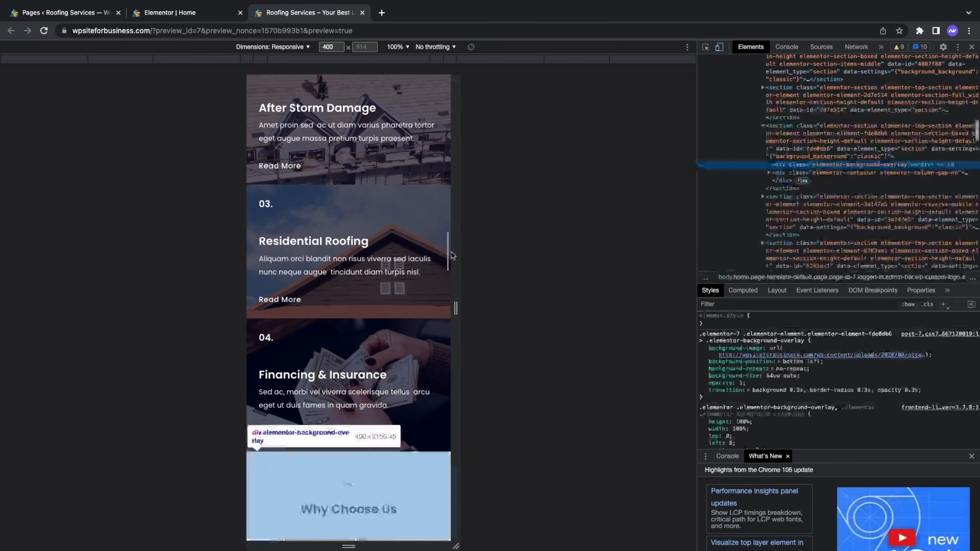
- Examine the testimonial and logo sections in the responsive preview, close the inspector and look over the desktop page
scroll(306, 296, down, 20)
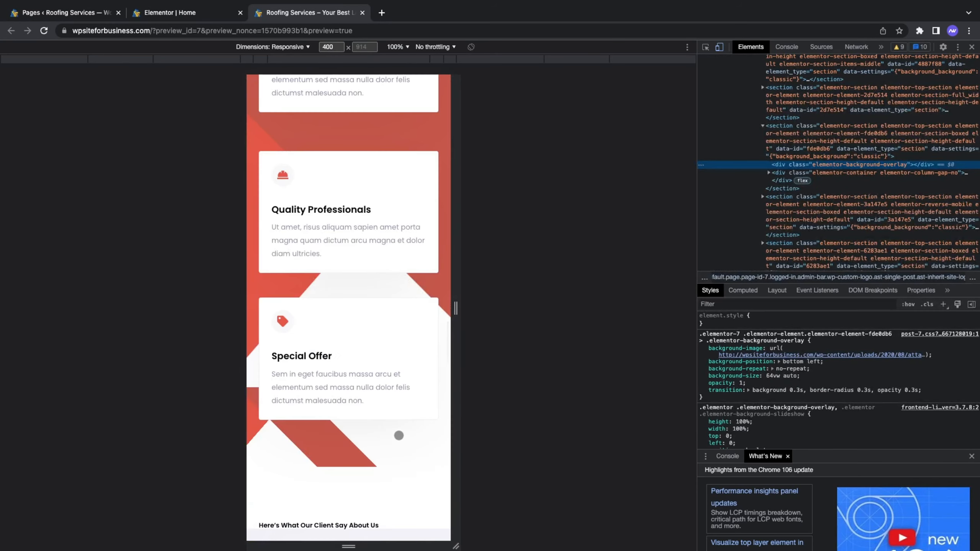
scroll(398, 436, down, 20)
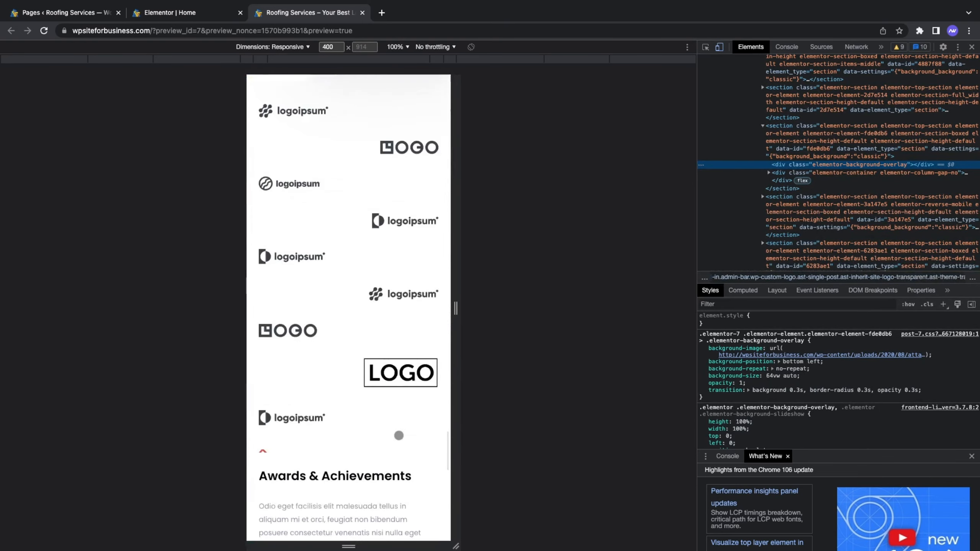
scroll(399, 435, up, 1)
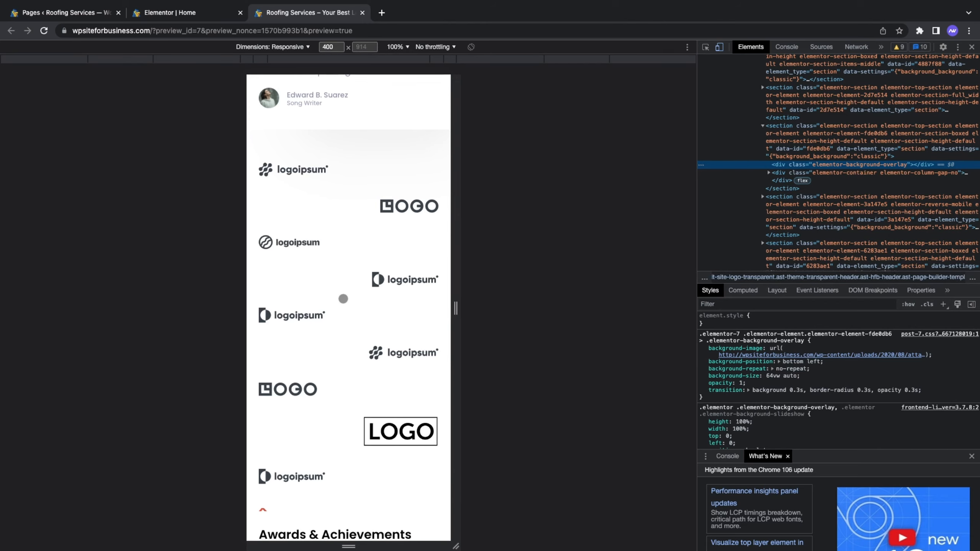
click(972, 47)
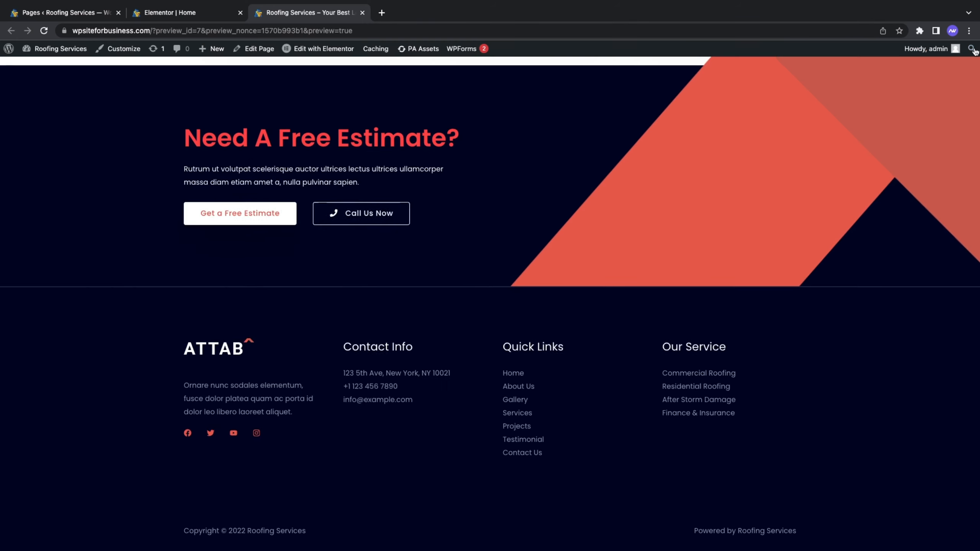
scroll(581, 327, up, 15)
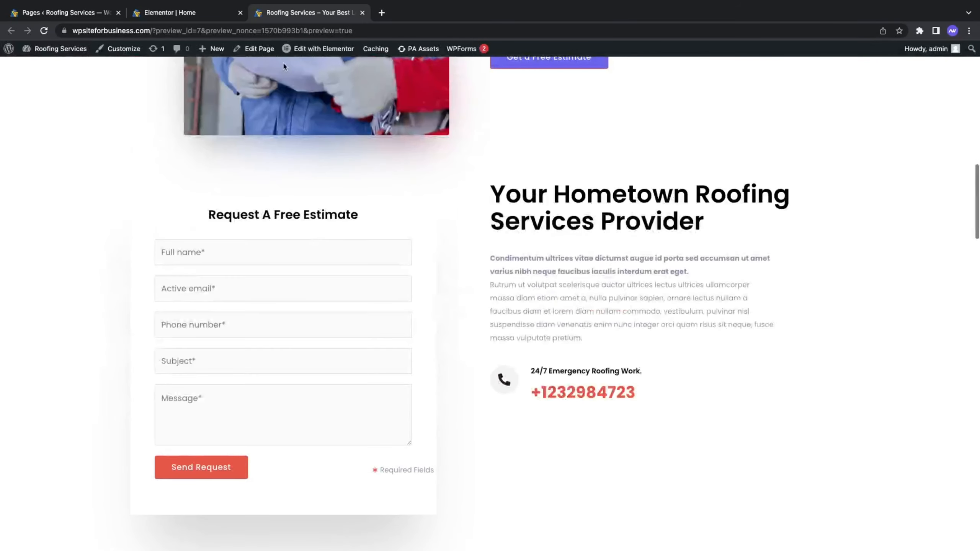
- Review the hero heading and the workers' image column in the Elementor editor's mobile layout, and return to the page preview
click(200, 15)
scroll(567, 270, up, 15)
click(559, 164)
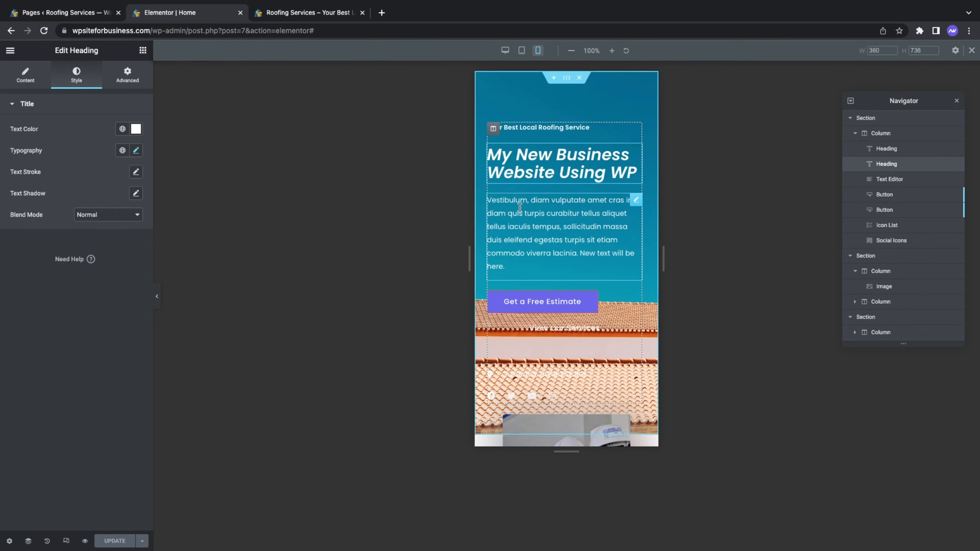
scroll(548, 298, down, 1)
scroll(549, 297, down, 5)
click(494, 245)
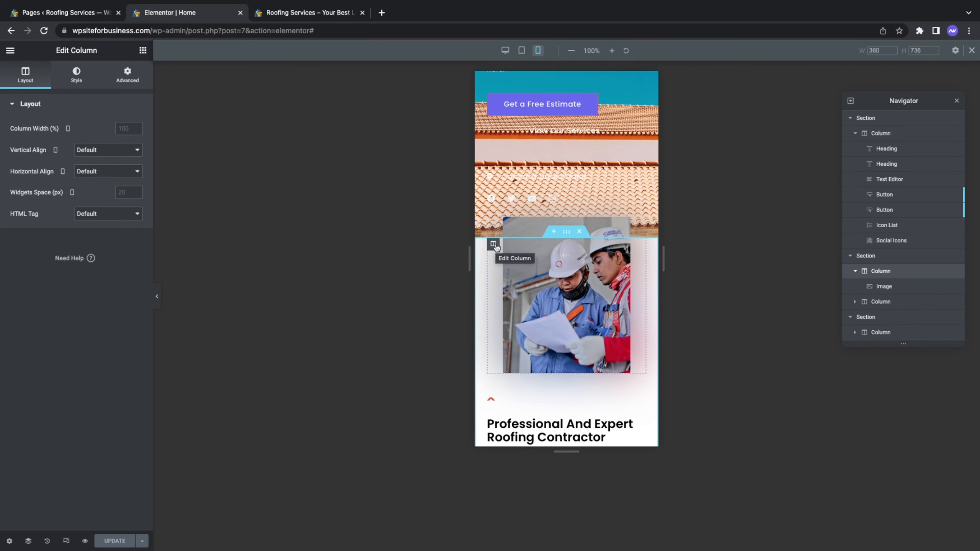
scroll(496, 247, up, 5)
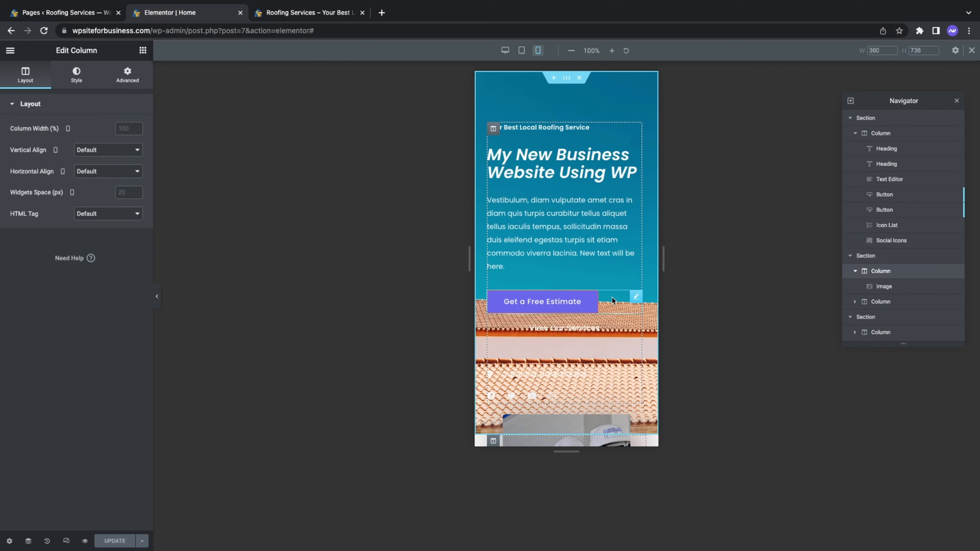
click(554, 173)
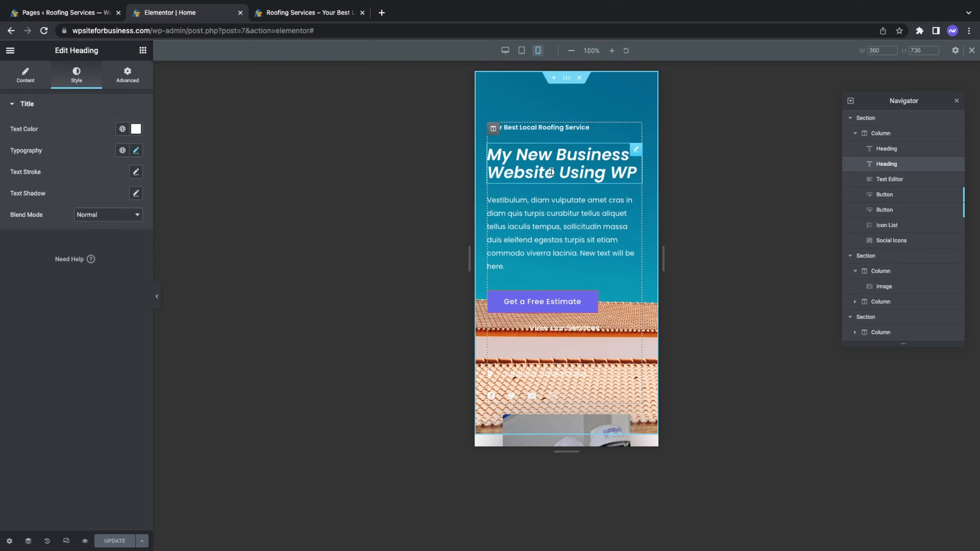
click(300, 13)
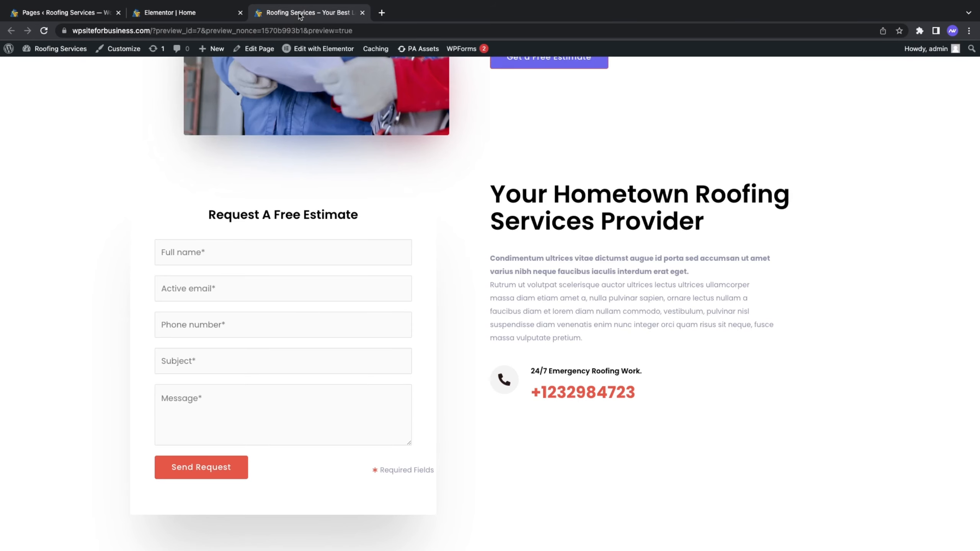
- Open the About Us page in the Elementor editor and review its sections in the mobile layout down to the free estimate banner
scroll(479, 258, up, 20)
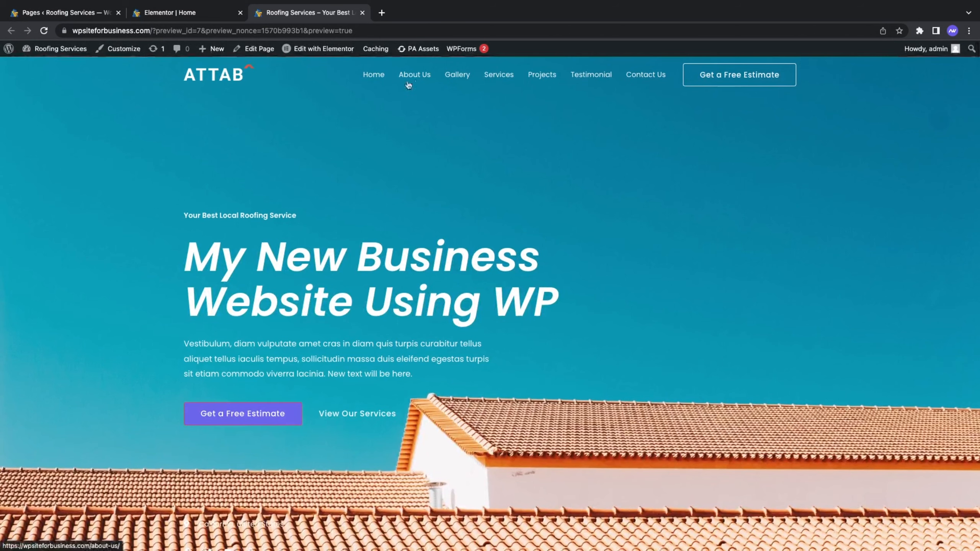
click(417, 80)
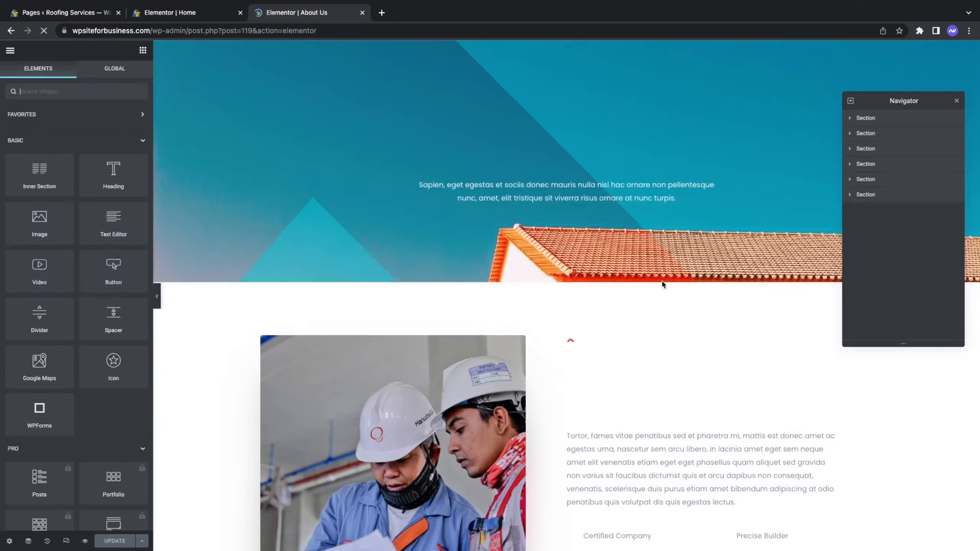
click(64, 542)
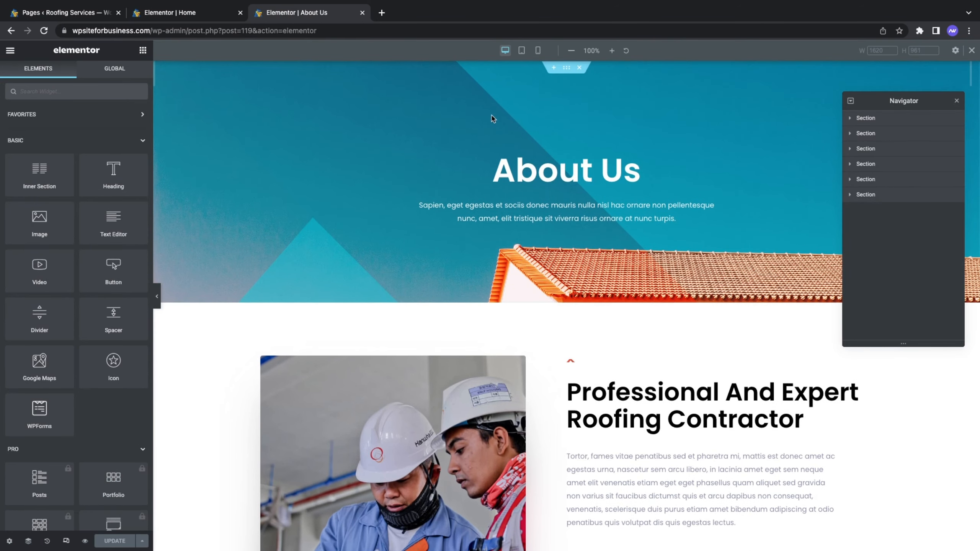
click(539, 50)
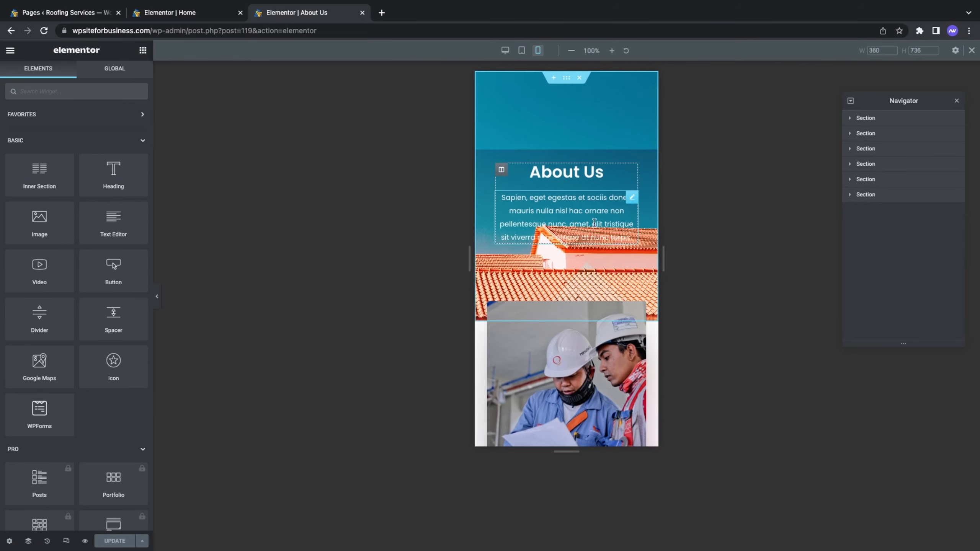
scroll(600, 185, down, 12)
scroll(594, 224, down, 15)
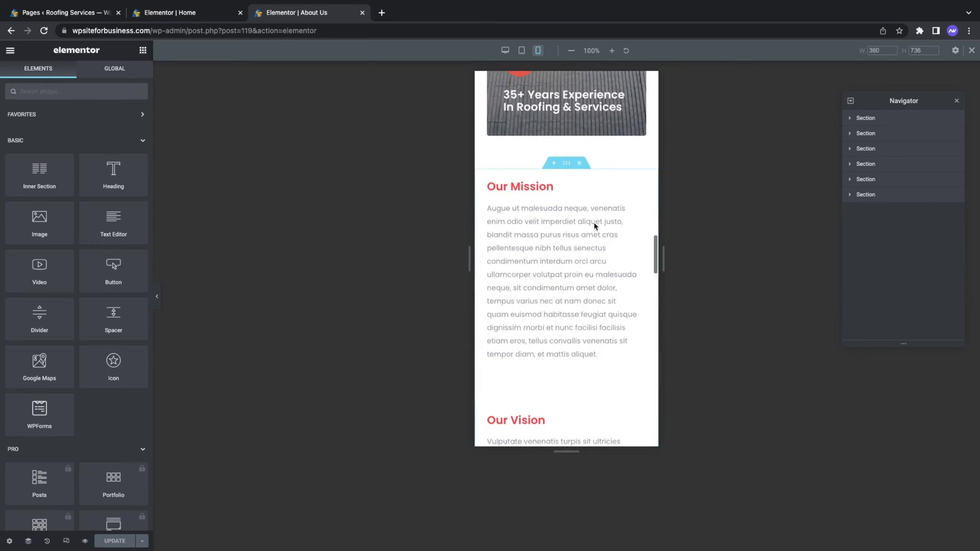
scroll(594, 224, down, 6)
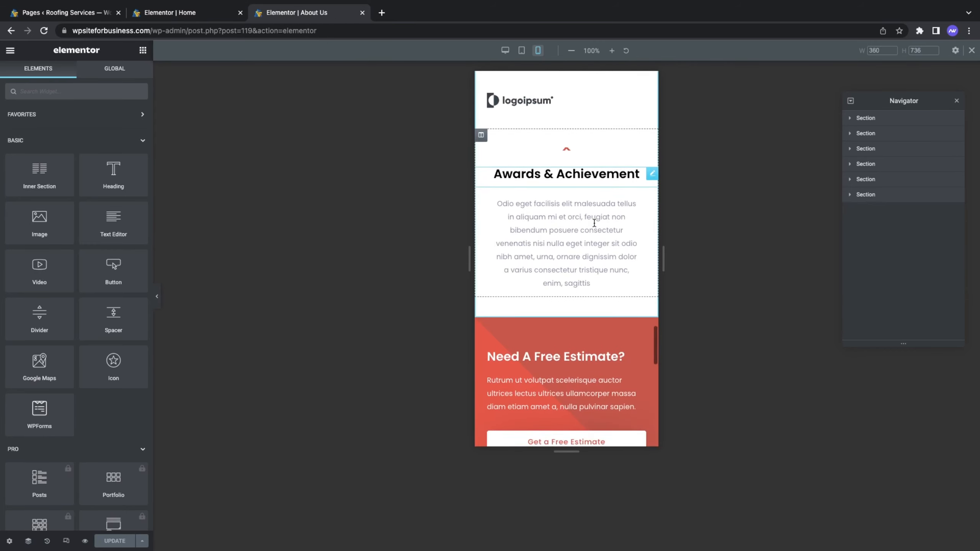